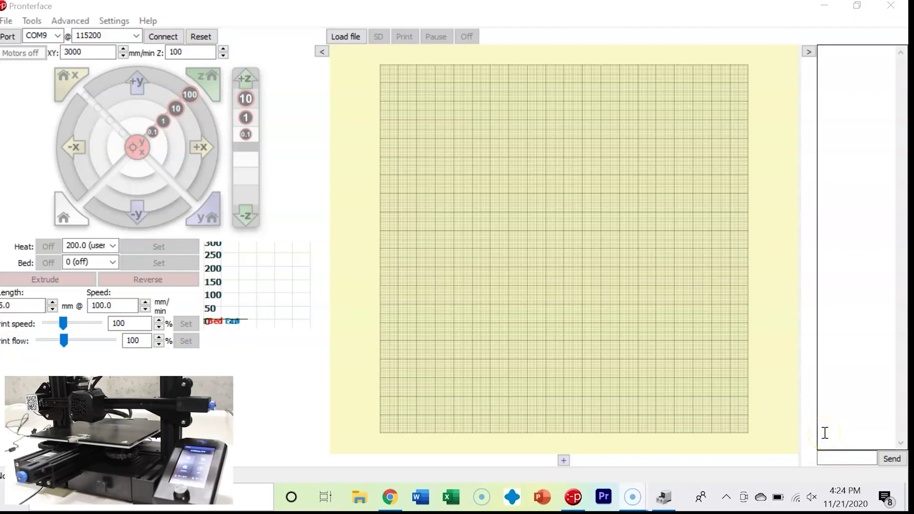
Confirm the USB-SERIAL CH340 is on COM9 in Device Manager, then connect Pronterface to the printer.
{"action": "left_click", "coordinate": [830, 421]}
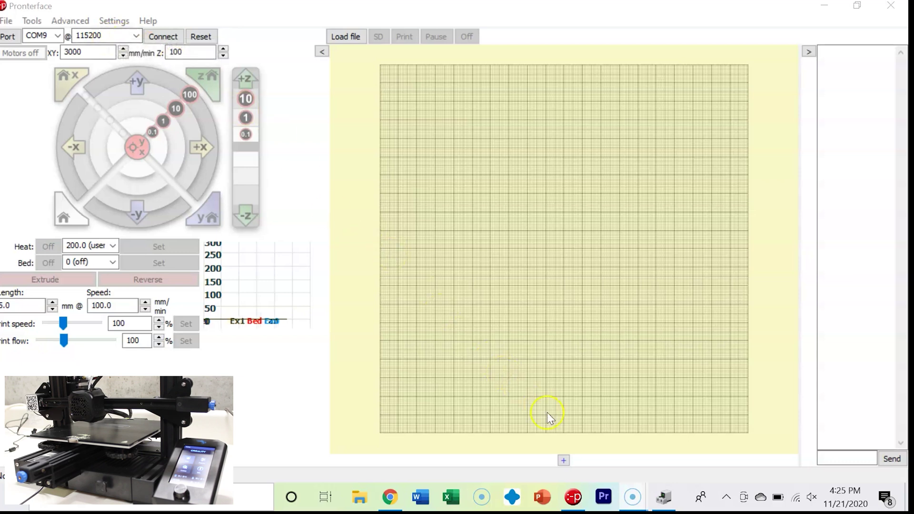
{"action": "left_click", "coordinate": [669, 507]}
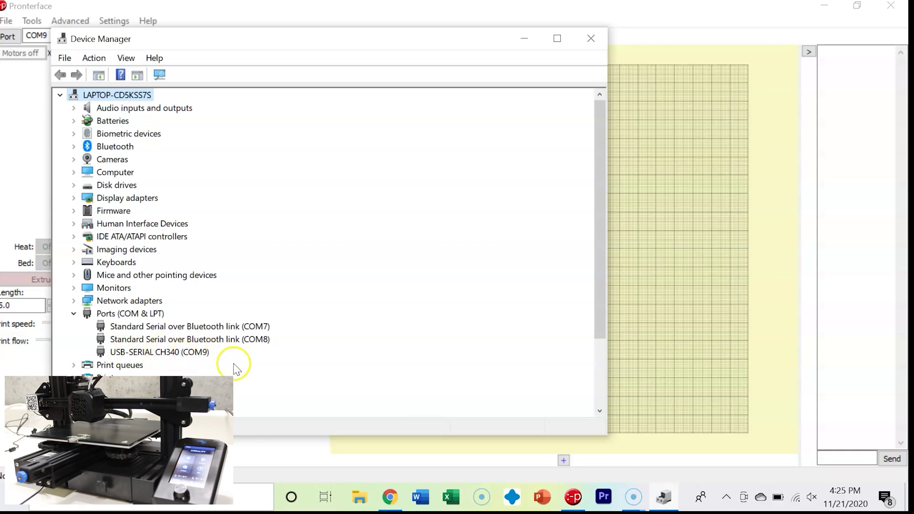
{"action": "left_click", "coordinate": [526, 42]}
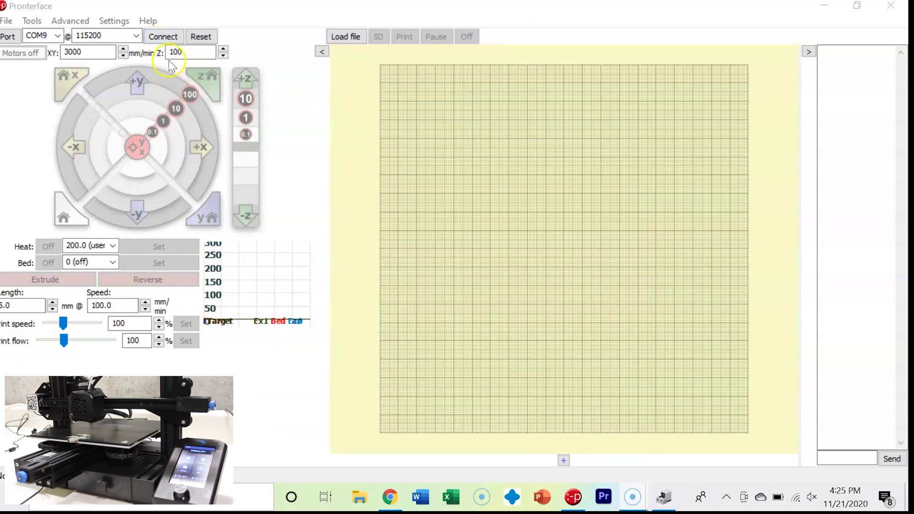
{"action": "left_click", "coordinate": [167, 37]}
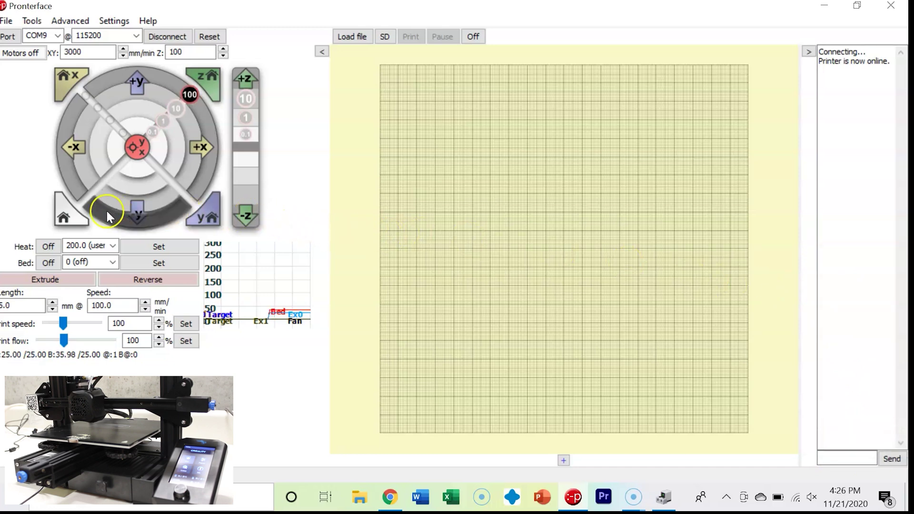
Home all axes, then jog the head +10 mm in X and +1 mm and +10 mm in Y.
{"action": "left_click", "coordinate": [69, 216]}
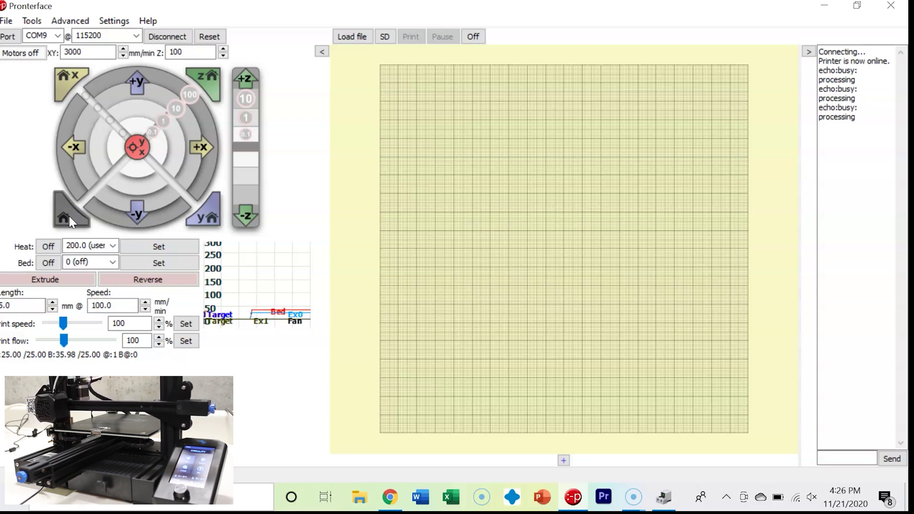
{"action": "left_click", "coordinate": [186, 341]}
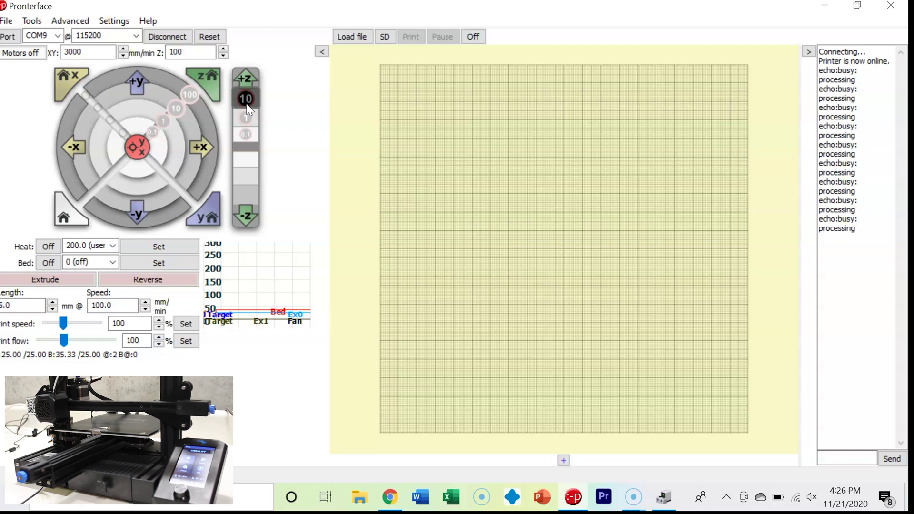
{"action": "left_click", "coordinate": [202, 153]}
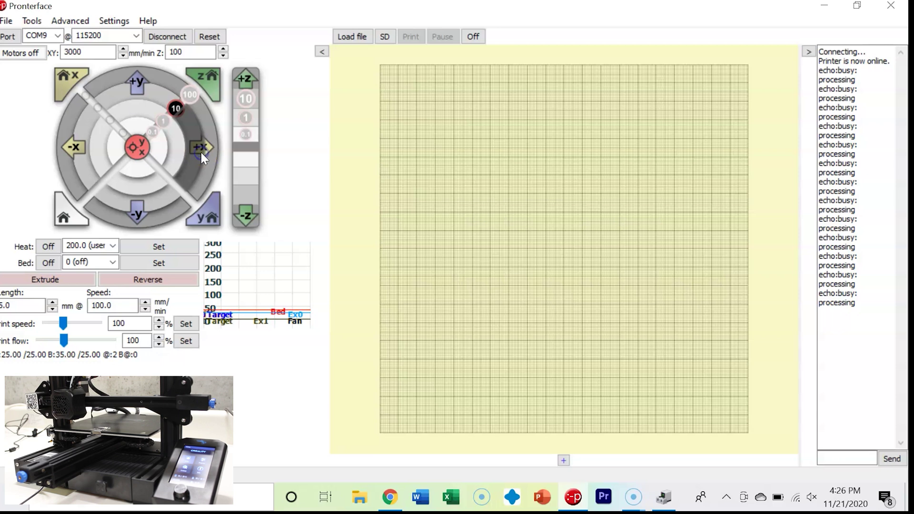
{"action": "left_click", "coordinate": [142, 103]}
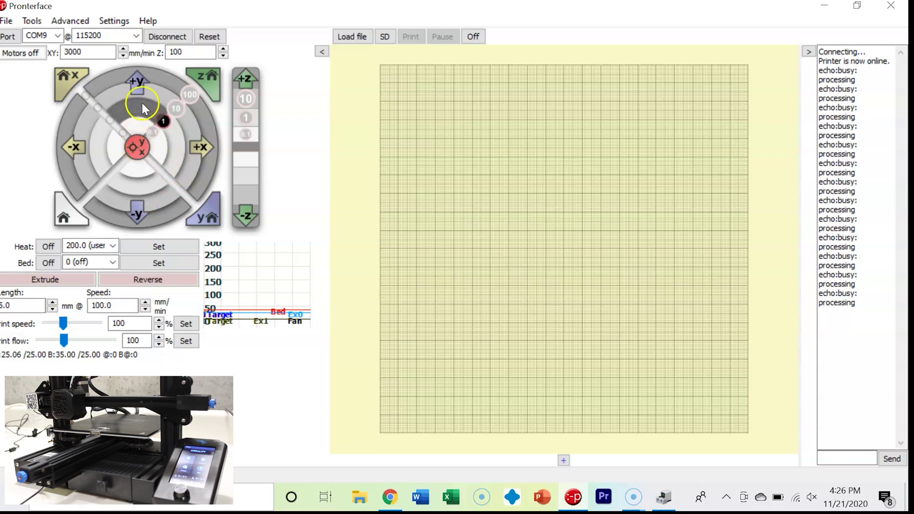
{"action": "left_click", "coordinate": [145, 93]}
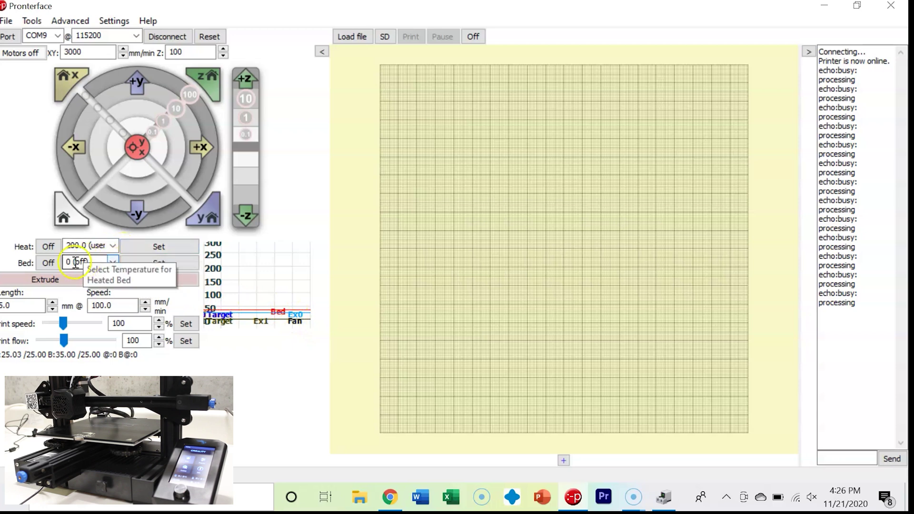
{"action": "left_click", "coordinate": [113, 247]}
Set the hotend target temperature to 200.0 °C.
{"action": "left_click", "coordinate": [113, 247]}
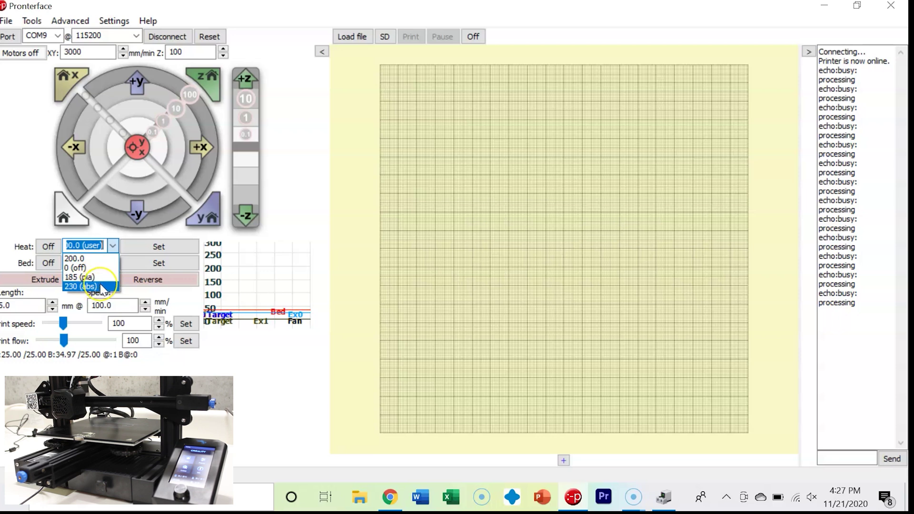
{"action": "left_click", "coordinate": [98, 248]}
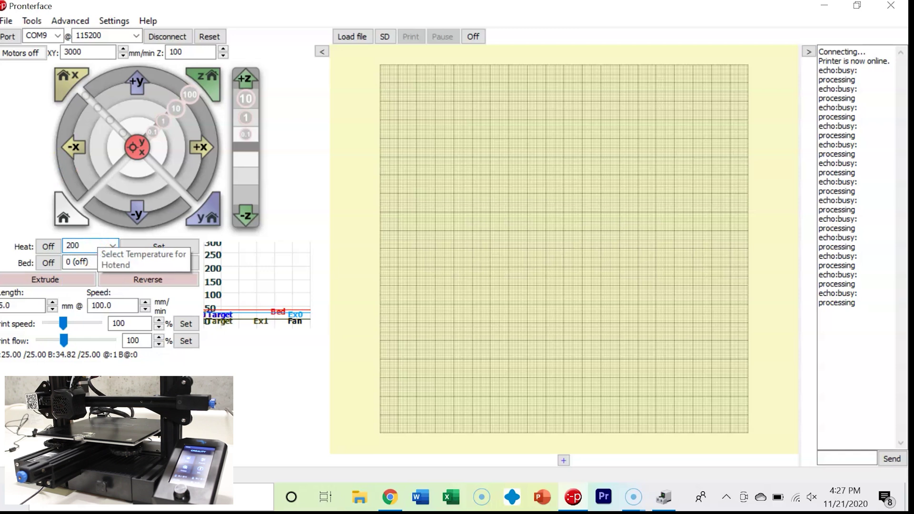
{"action": "left_click", "coordinate": [158, 246]}
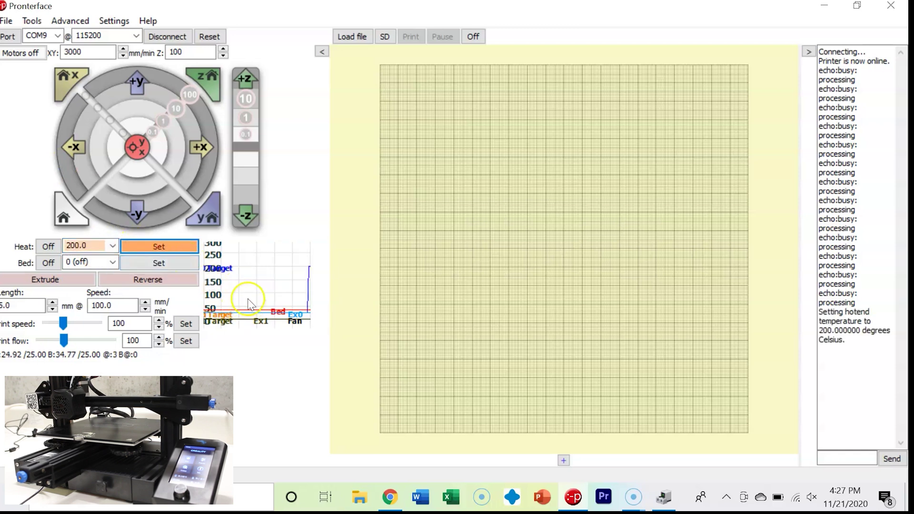
Open the temperature graph full screen to watch Ex0 climb toward 200.
{"action": "left_click", "coordinate": [266, 299]}
{"action": "left_click", "coordinate": [435, 43]}
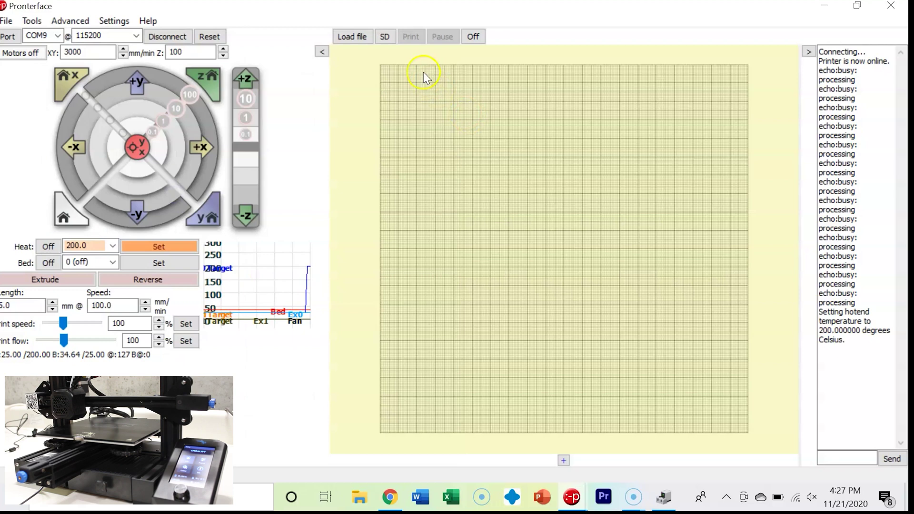
{"action": "left_click", "coordinate": [285, 285]}
{"action": "left_click", "coordinate": [406, 46]}
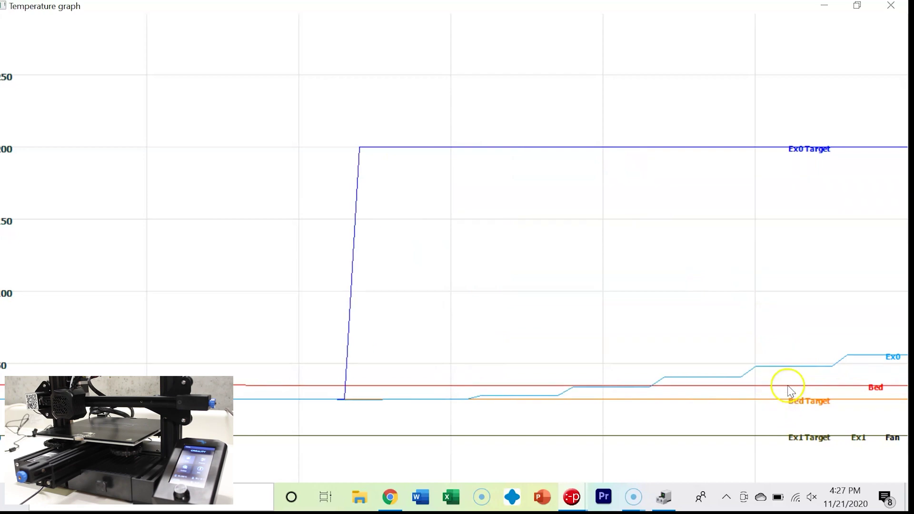
Close the temperature graph and set the bed target to 60 °C.
{"action": "left_click", "coordinate": [858, 7]}
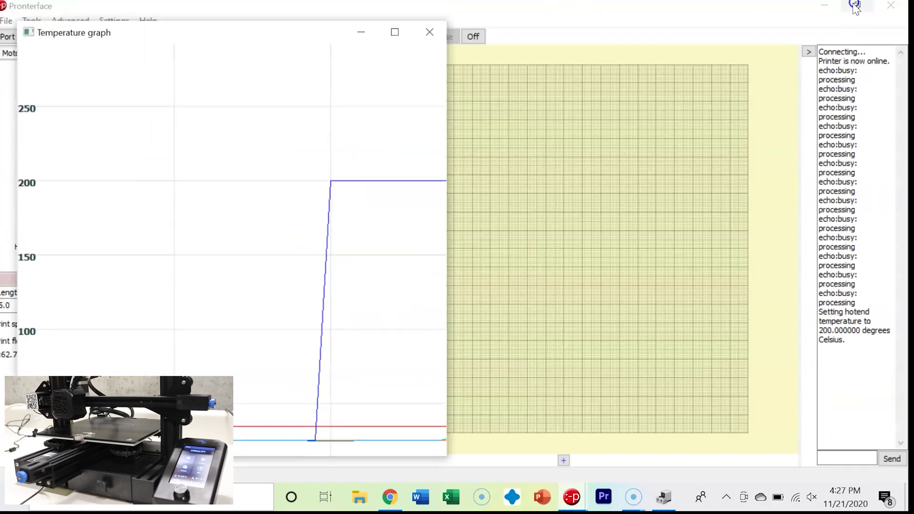
{"action": "left_click", "coordinate": [428, 30]}
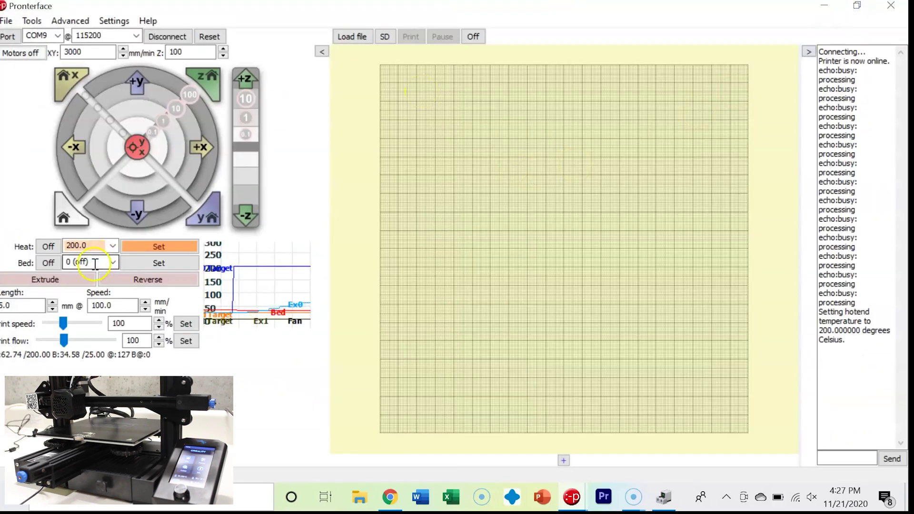
{"action": "left_click", "coordinate": [114, 263]}
{"action": "left_click", "coordinate": [81, 280]}
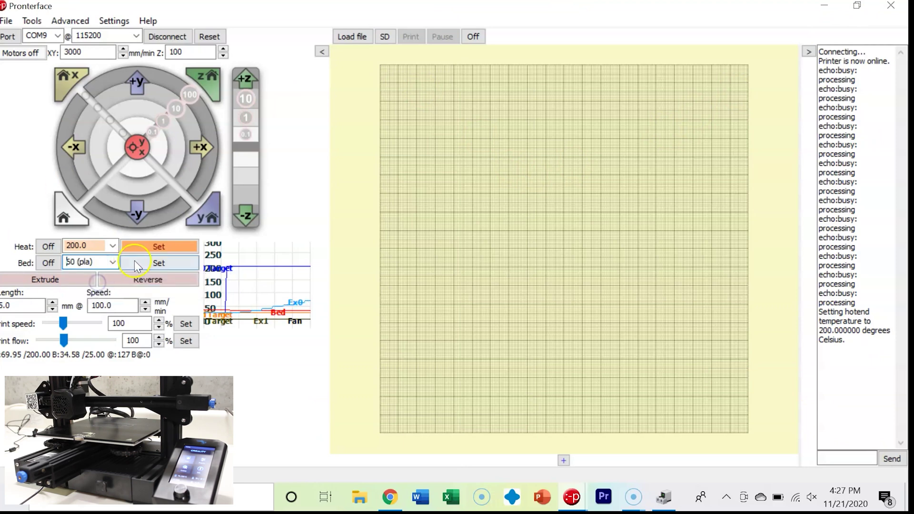
{"action": "left_click", "coordinate": [140, 262]}
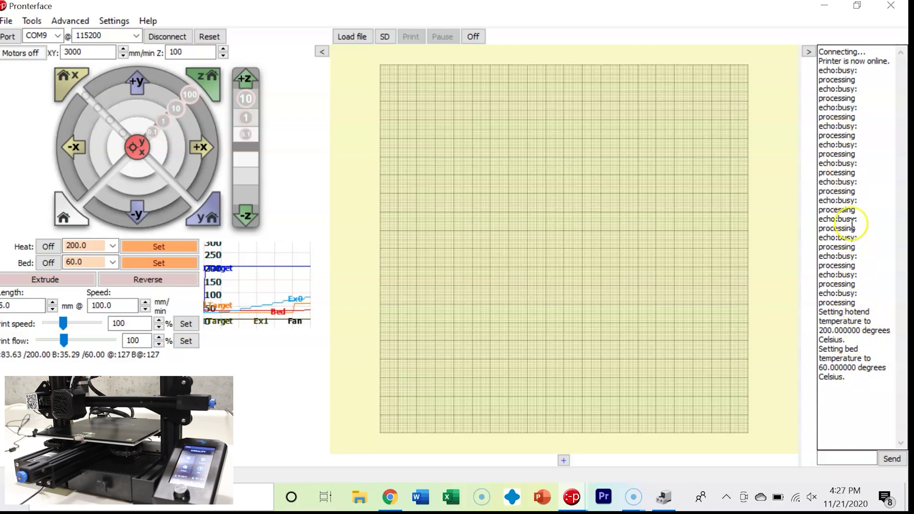
Check both heaters climbing in the maximized temperature graph, then hide it.
{"action": "left_click", "coordinate": [311, 323]}
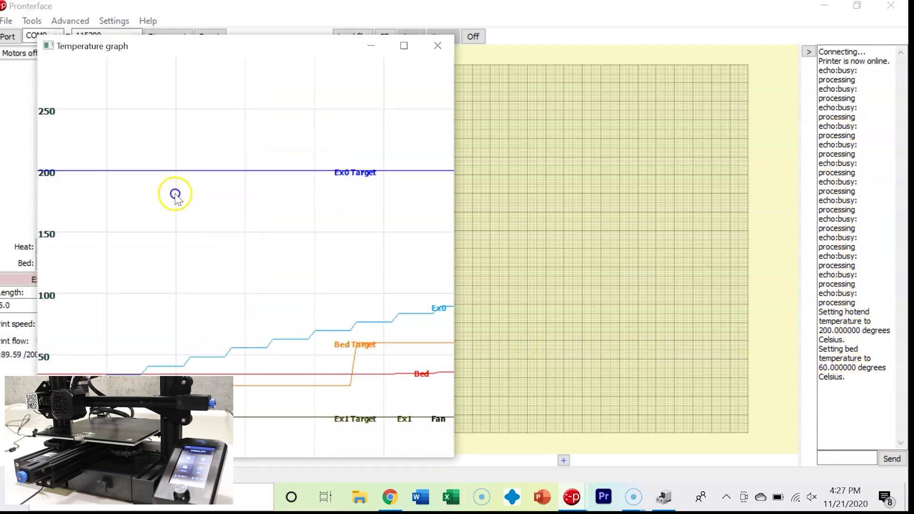
{"action": "left_click", "coordinate": [404, 46]}
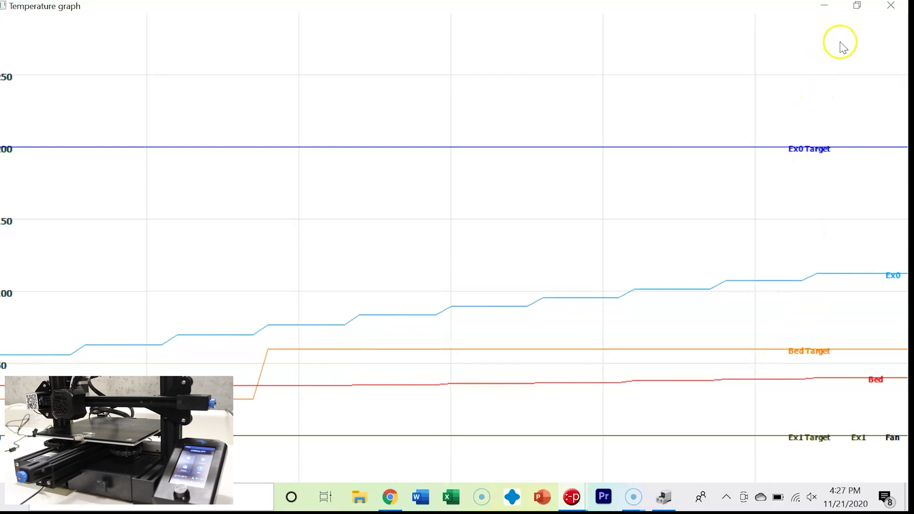
{"action": "left_click", "coordinate": [826, 5]}
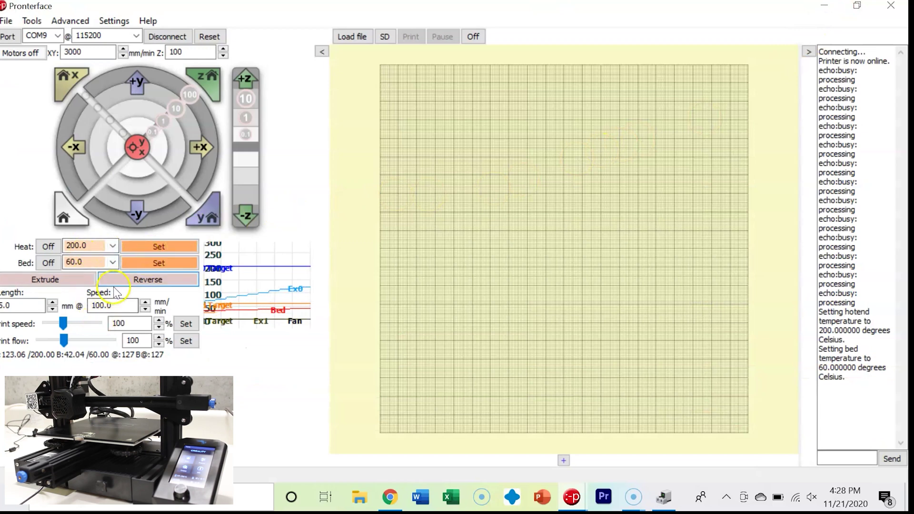
{"action": "left_click", "coordinate": [78, 285]}
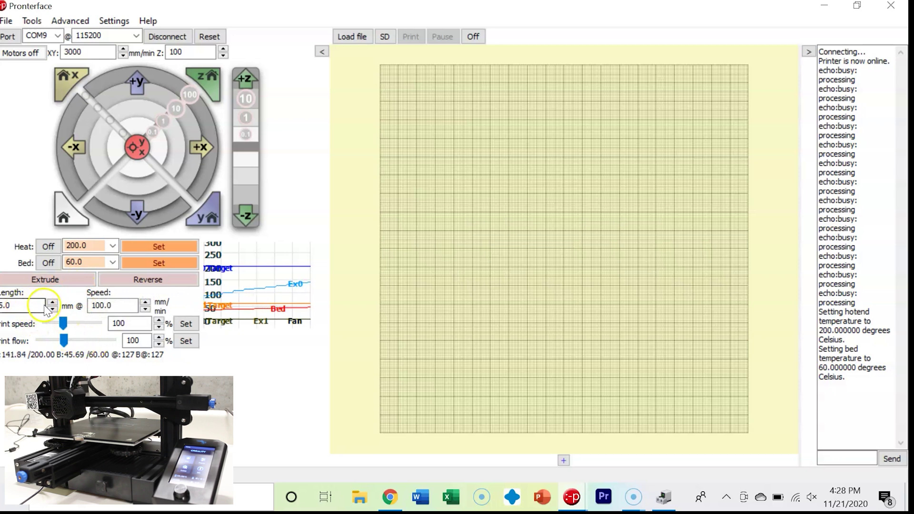
{"action": "left_click", "coordinate": [112, 305]}
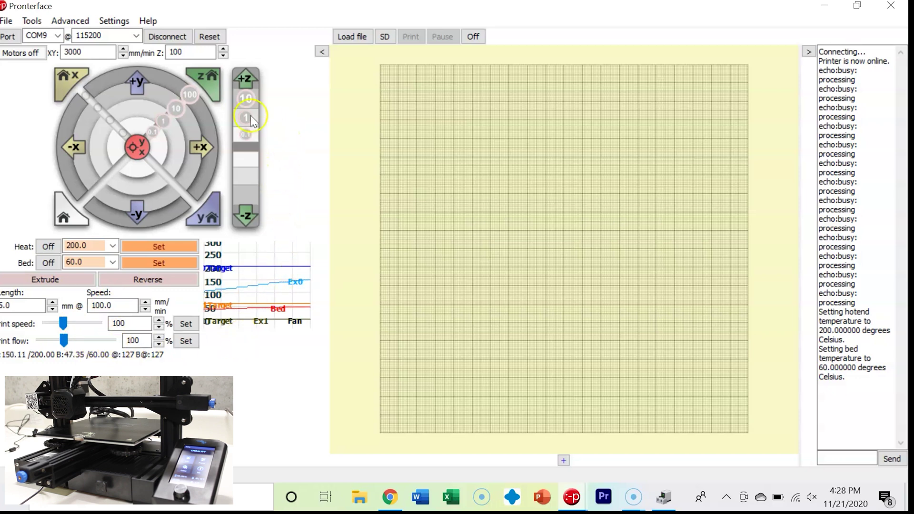
Open the plate building tool from the tools list.
{"action": "left_click", "coordinate": [10, 21]}
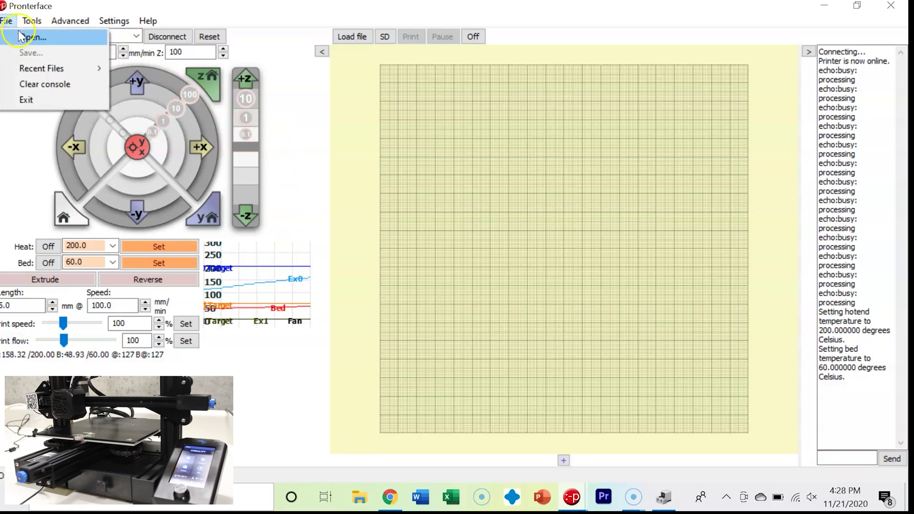
{"action": "left_click", "coordinate": [27, 66]}
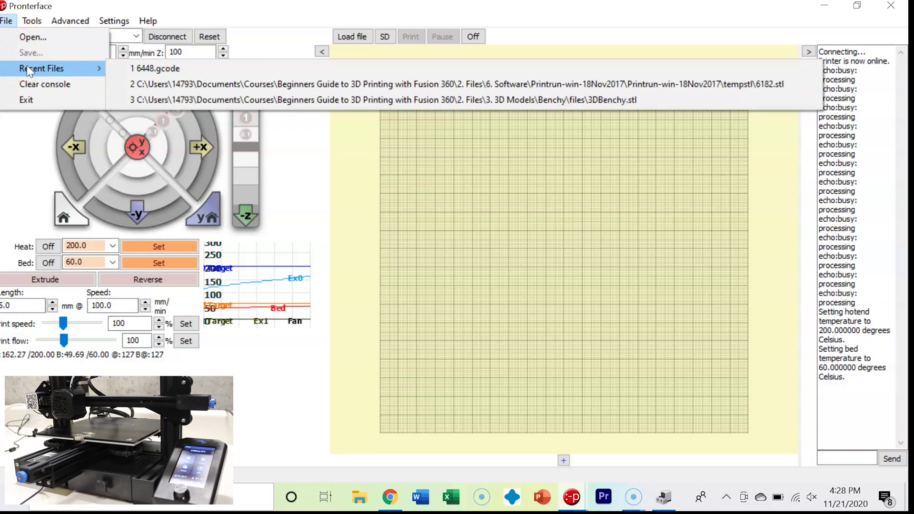
{"action": "left_click", "coordinate": [30, 21]}
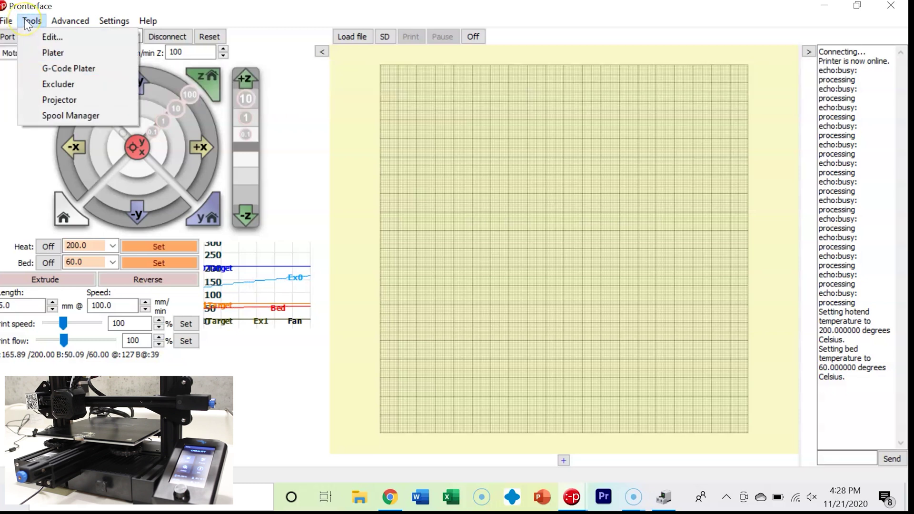
{"action": "left_click", "coordinate": [24, 19]}
{"action": "left_click", "coordinate": [24, 18]}
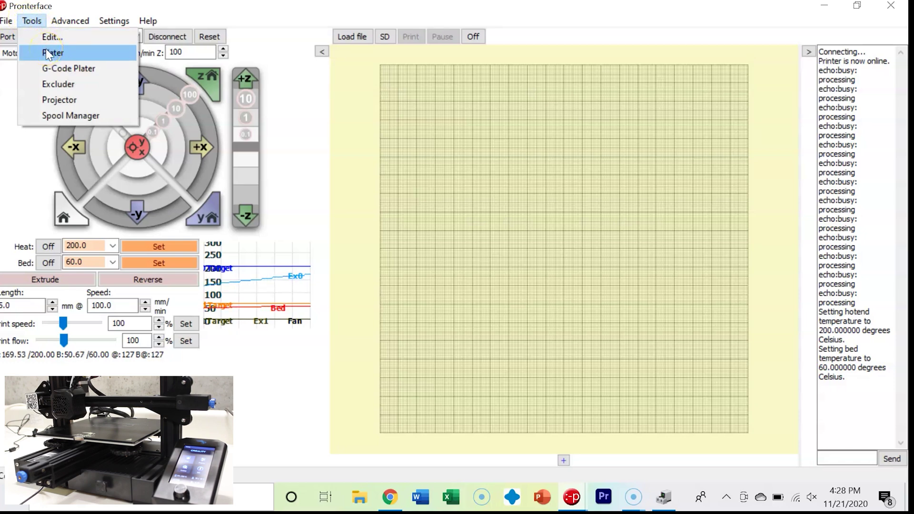
{"action": "left_click", "coordinate": [48, 52]}
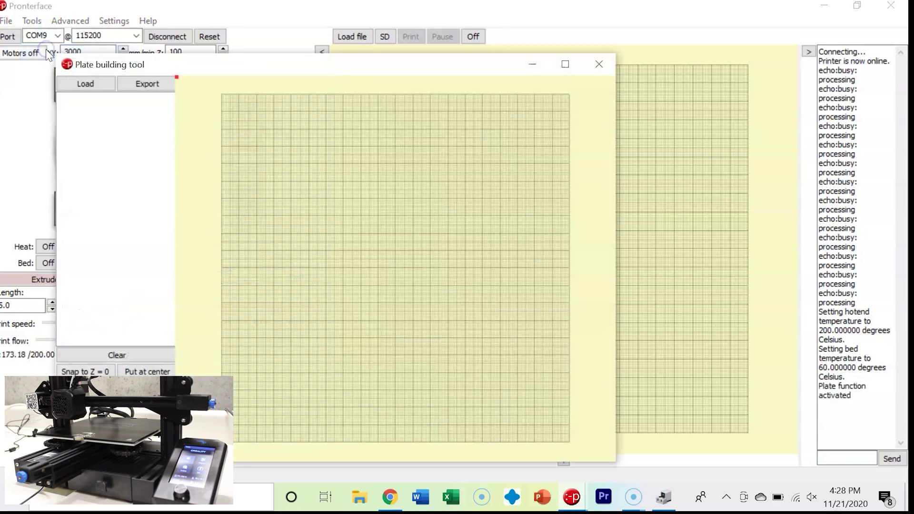
Load 3DBenchy from 3. 3D Models > Benchy > files onto the plate.
{"action": "left_click", "coordinate": [86, 84]}
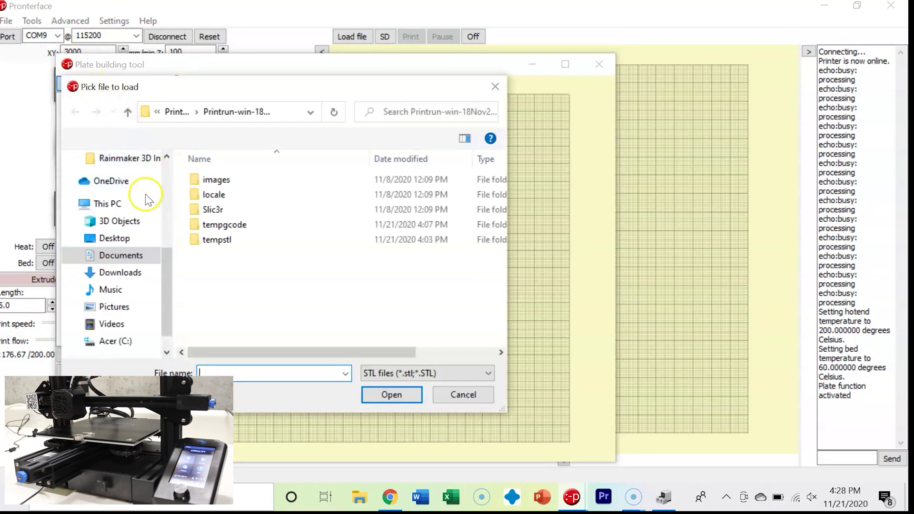
{"action": "scroll", "coordinate": [145, 198], "scroll_direction": "up", "scroll_amount": 5}
{"action": "left_click", "coordinate": [128, 226]}
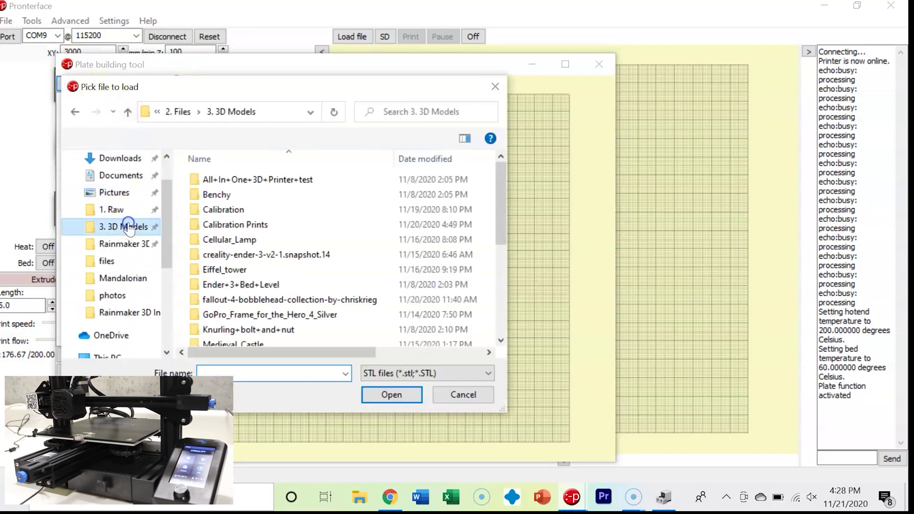
{"action": "double_click", "coordinate": [217, 194]}
{"action": "double_click", "coordinate": [212, 180]}
{"action": "left_click", "coordinate": [217, 180]}
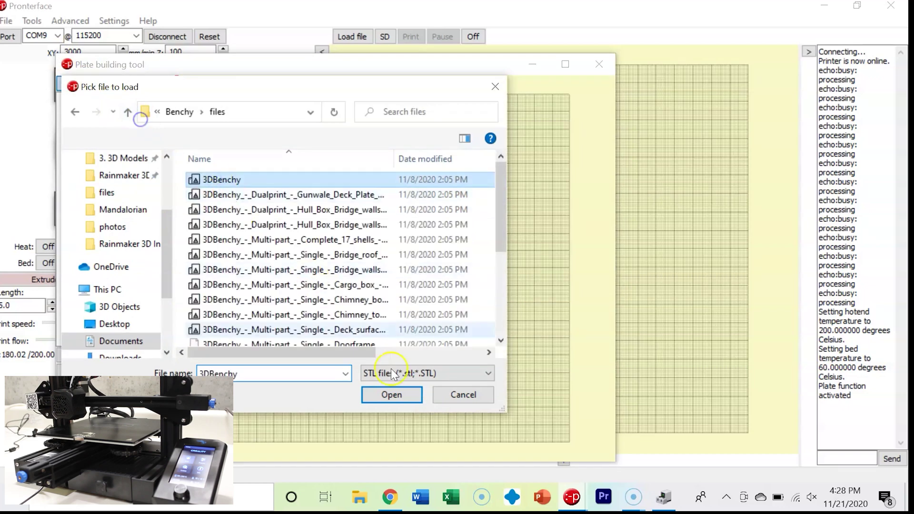
{"action": "left_click", "coordinate": [392, 394]}
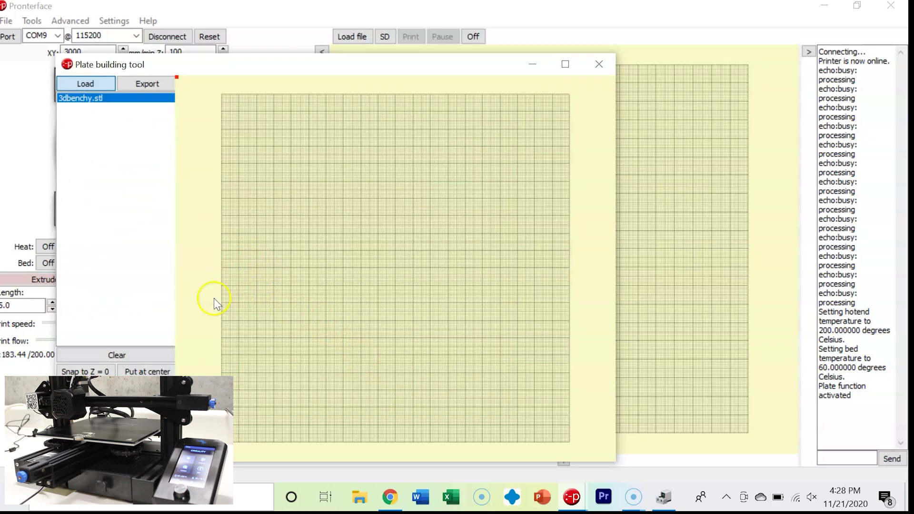
{"action": "left_click", "coordinate": [261, 312]}
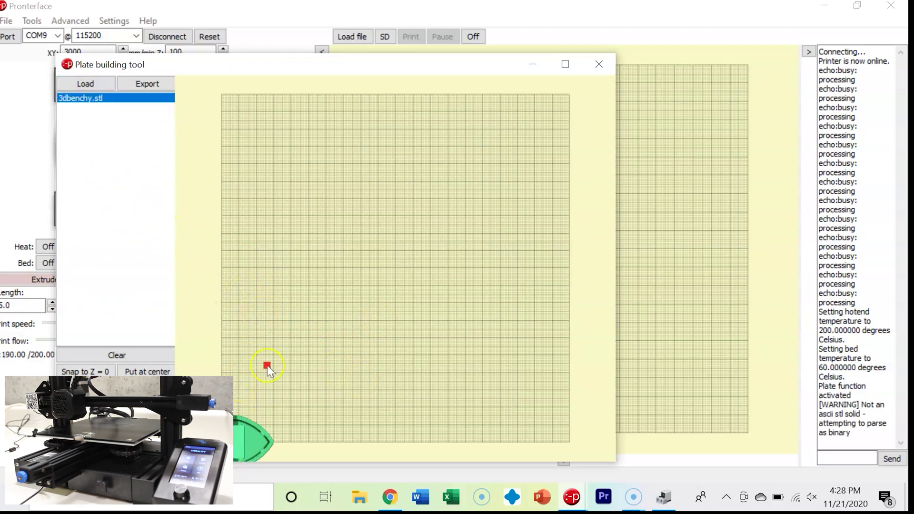
Centre the Benchy on the plate, auto-arrange it, and export the plate for slicing.
{"action": "left_click", "coordinate": [144, 372]}
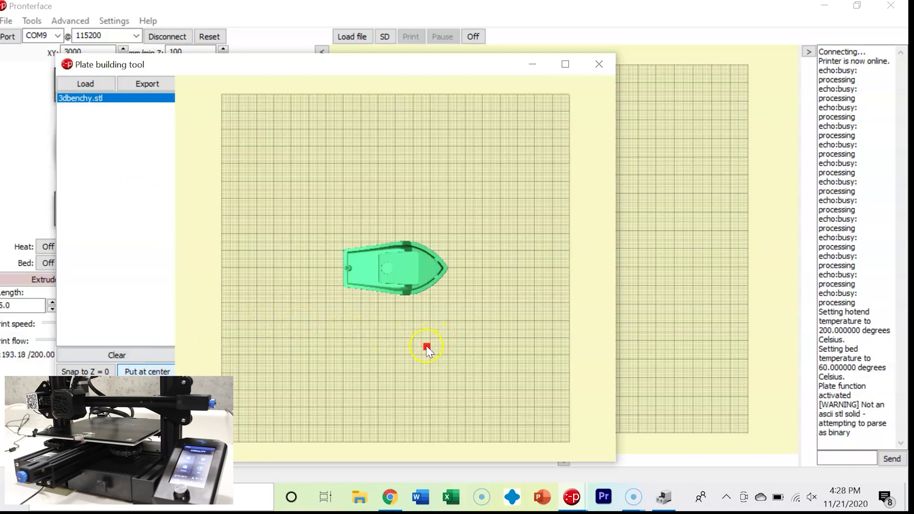
{"action": "left_click_drag", "start_coordinate": [427, 346], "coordinate": [442, 270]}
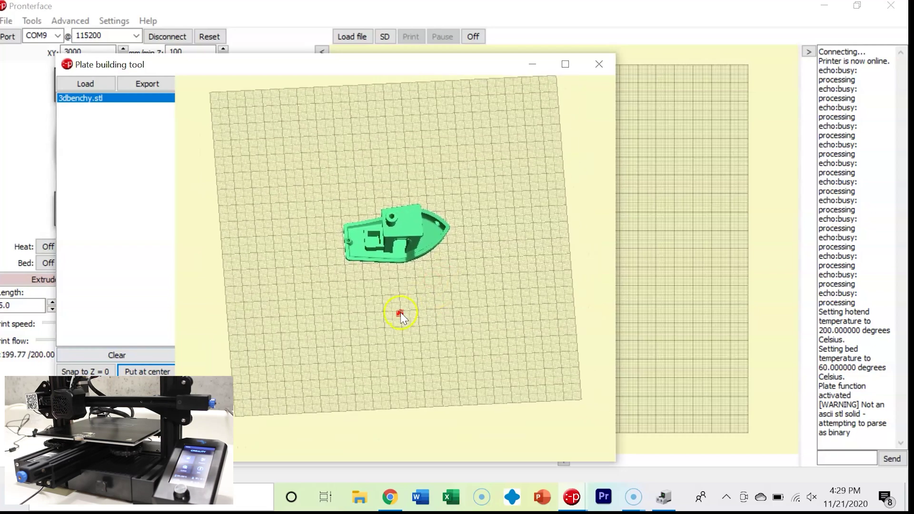
{"action": "left_click", "coordinate": [147, 387]}
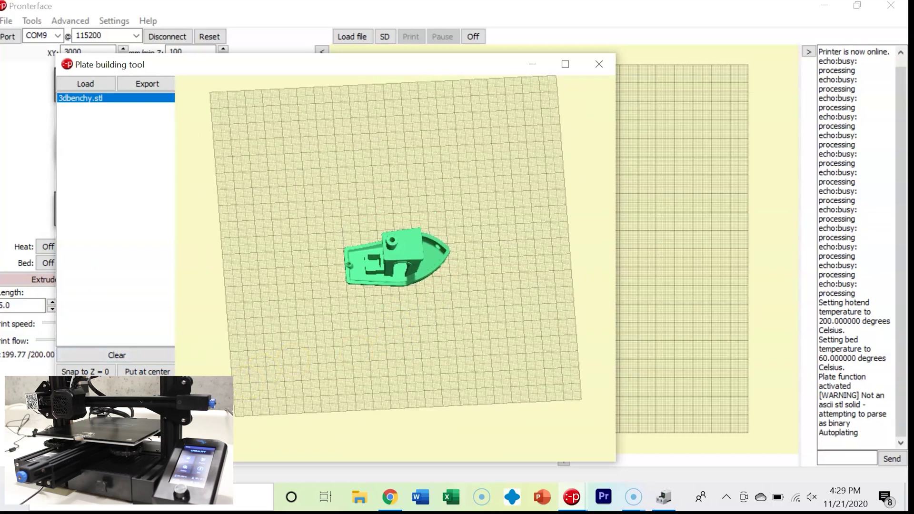
{"action": "left_click", "coordinate": [148, 372]}
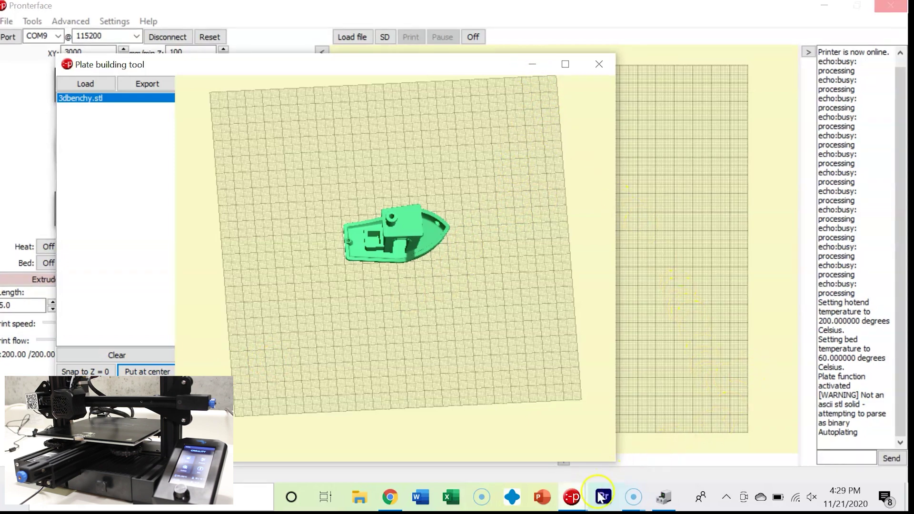
{"action": "left_click", "coordinate": [574, 503]}
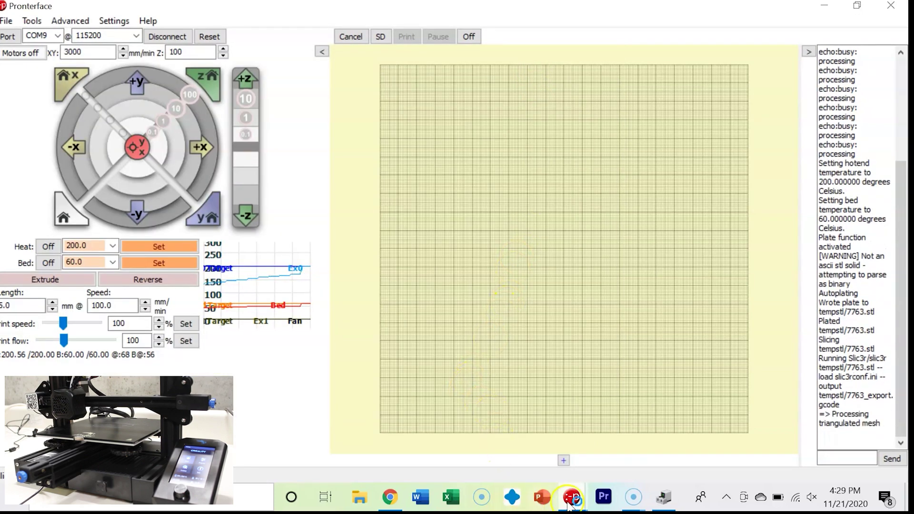
Check hotend near 200 °C and bed at 60 °C in the enlarged graph, then close it.
{"action": "mouse_move", "coordinate": [578, 503]}
{"action": "left_click", "coordinate": [602, 457]}
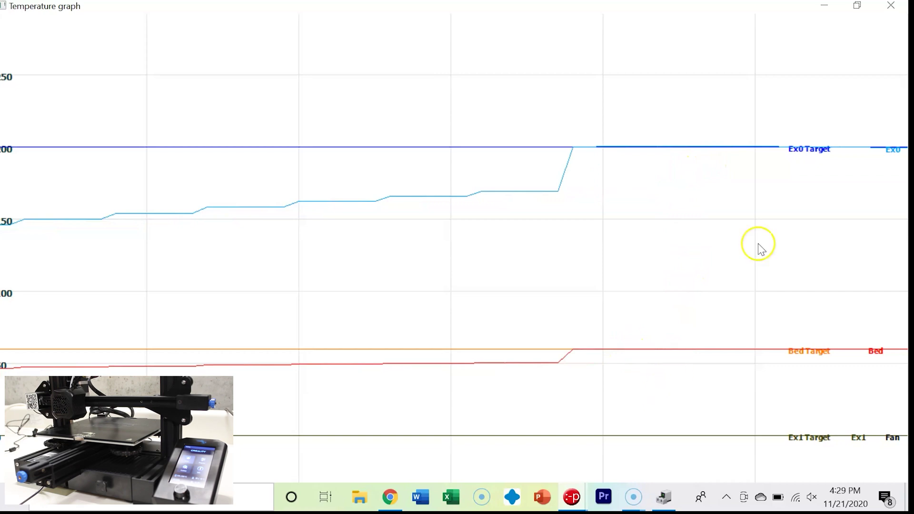
{"action": "left_click", "coordinate": [825, 5]}
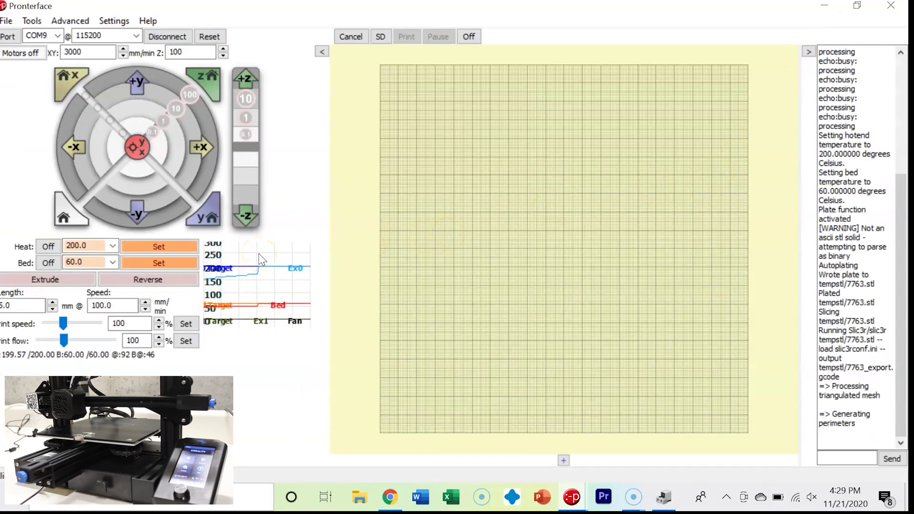
Set the extrusion length to 50.0 mm and extrude the filament.
{"action": "double_click", "coordinate": [14, 305]}
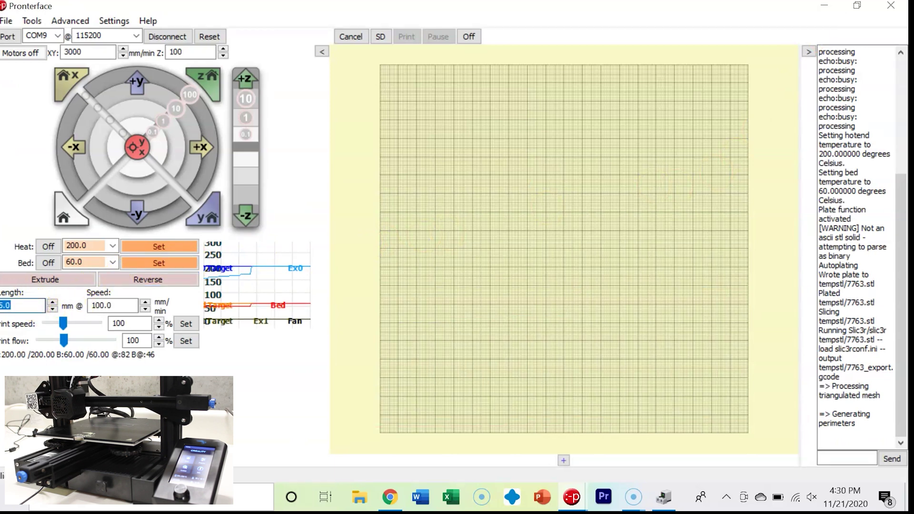
{"action": "type", "text": "50.0"}
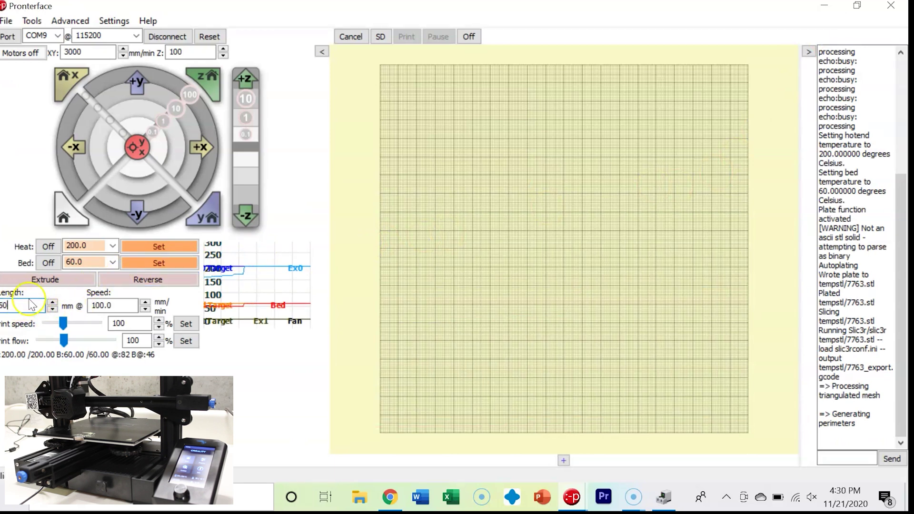
{"action": "left_click", "coordinate": [64, 282]}
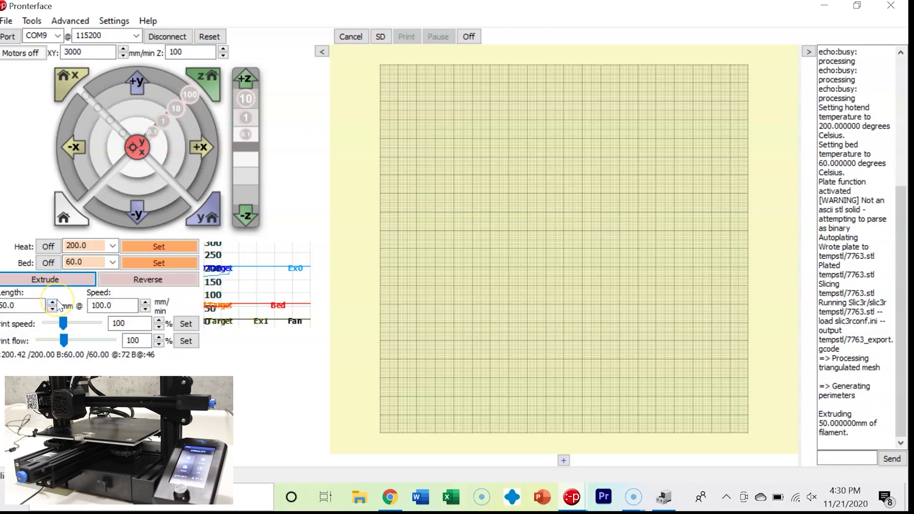
{"action": "left_click", "coordinate": [53, 303]}
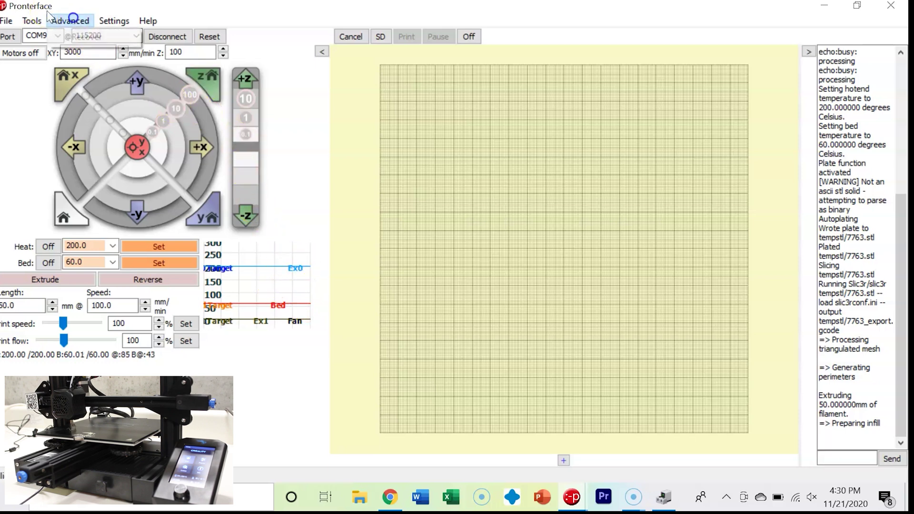
Browse the Tools and Settings menus.
{"action": "left_click", "coordinate": [32, 21]}
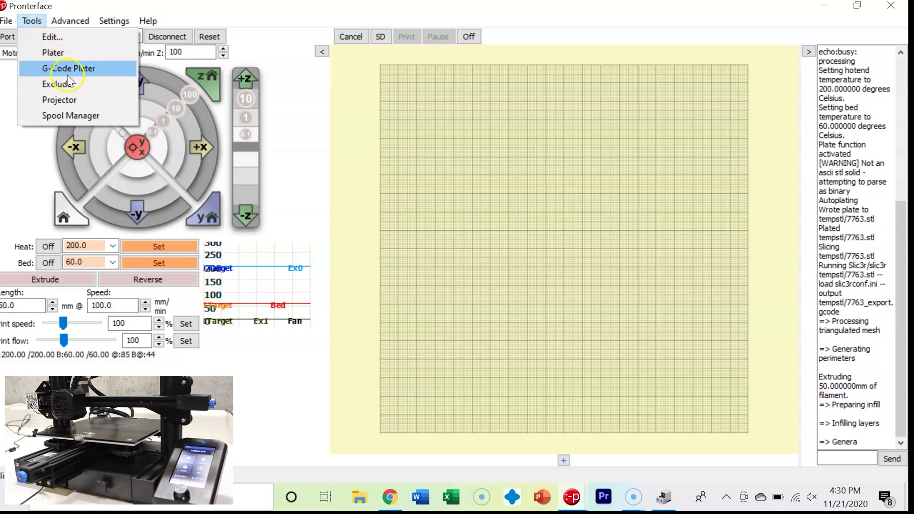
{"action": "left_click", "coordinate": [112, 21]}
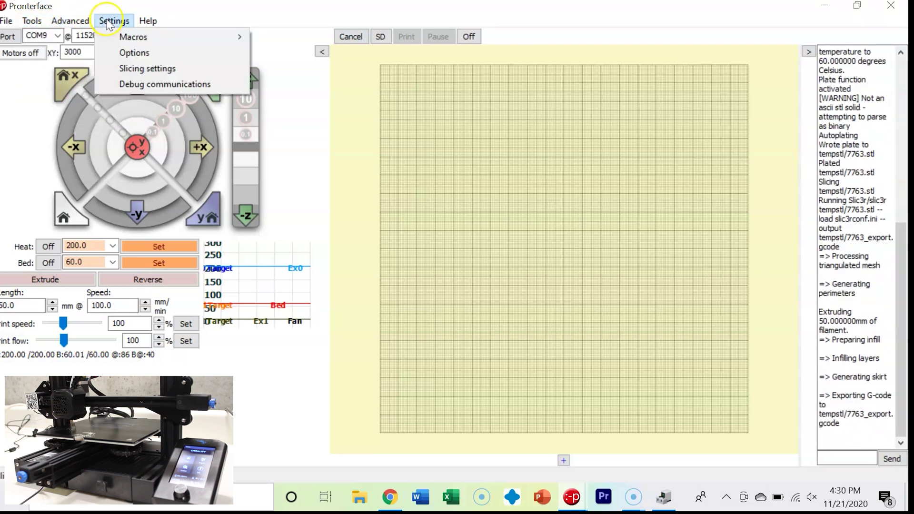
{"action": "left_click", "coordinate": [111, 21]}
Load the 3DBenchy G-code from 3. 3D Models > Benchy > files into the G-code plater.
{"action": "left_click", "coordinate": [32, 20]}
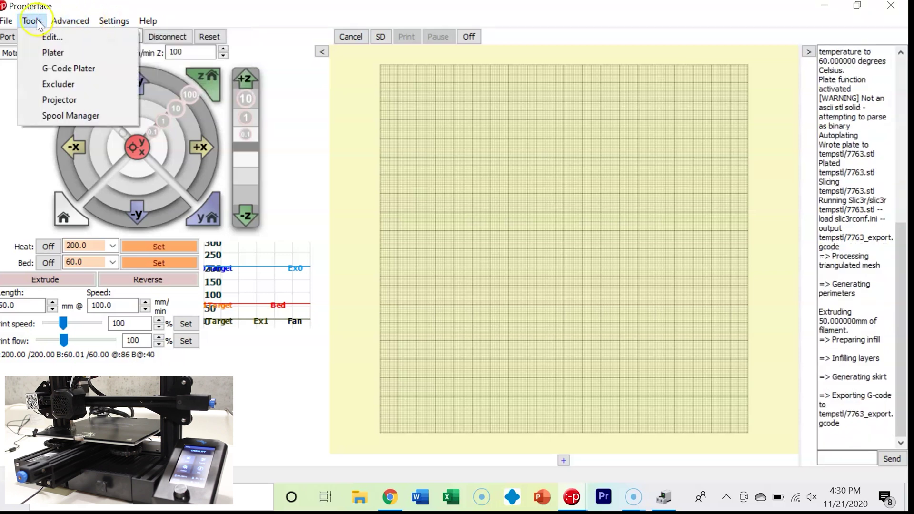
{"action": "left_click", "coordinate": [57, 68]}
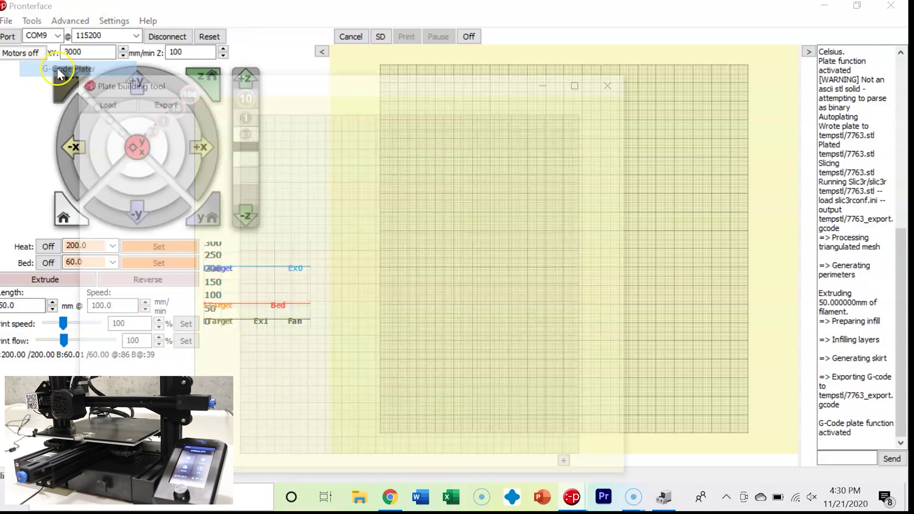
{"action": "left_click", "coordinate": [93, 95]}
{"action": "scroll", "coordinate": [138, 224], "scroll_direction": "up", "scroll_amount": 1}
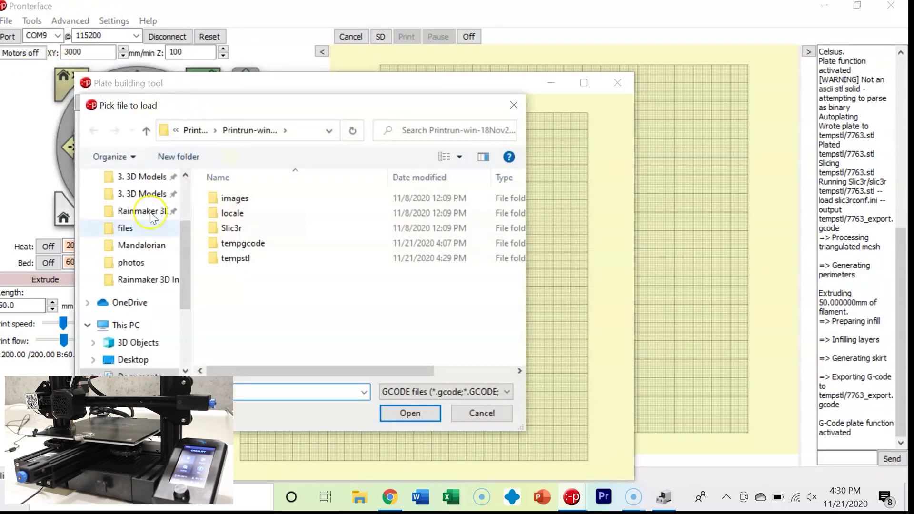
{"action": "left_click", "coordinate": [142, 228]}
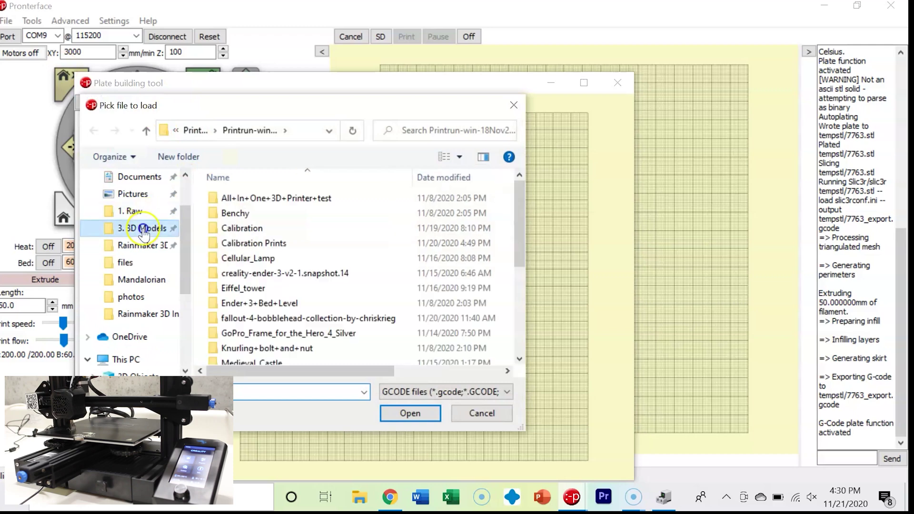
{"action": "double_click", "coordinate": [247, 213]}
{"action": "double_click", "coordinate": [245, 199]}
{"action": "left_click", "coordinate": [243, 200]}
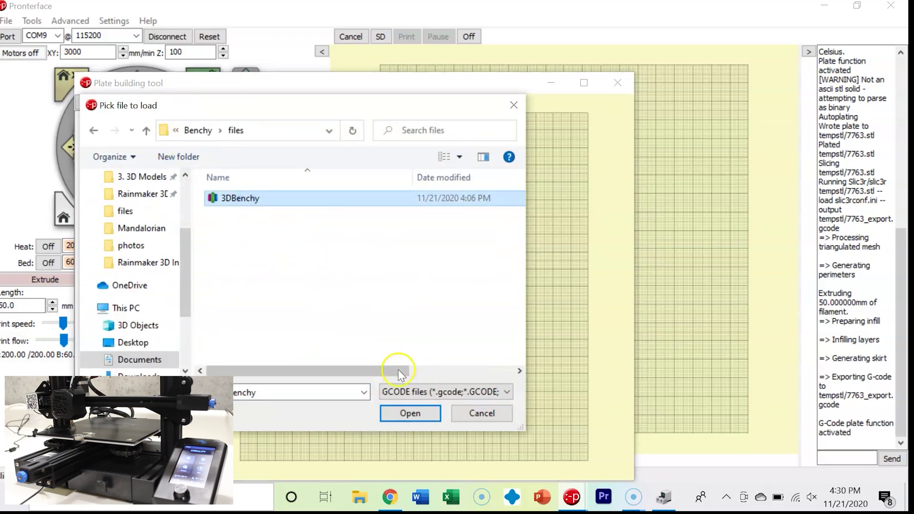
{"action": "left_click", "coordinate": [412, 412]}
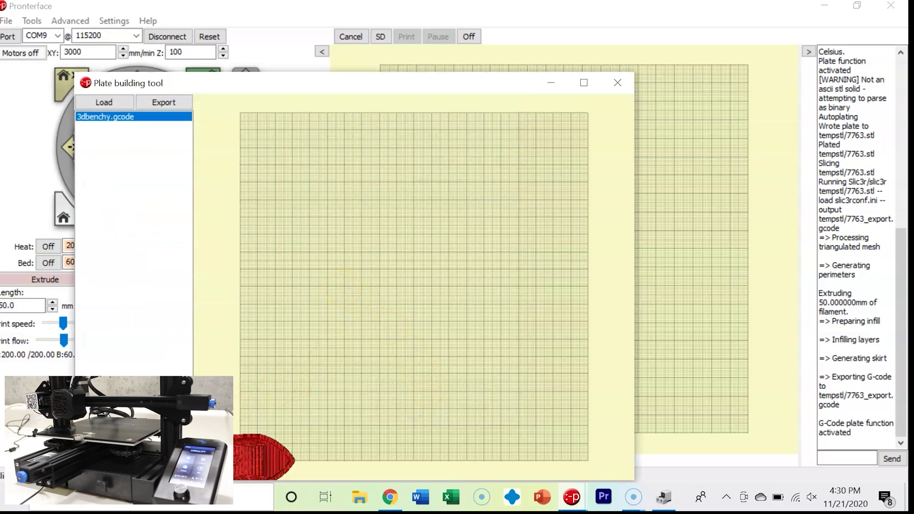
{"action": "left_click_drag", "start_coordinate": [435, 400], "coordinate": [453, 318]}
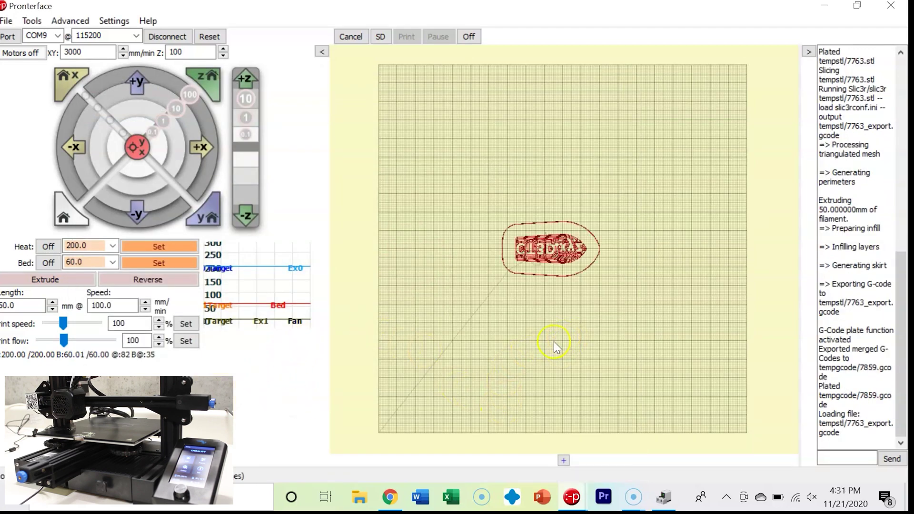
Inspect the 92-layer Benchy preview at an angle, then browse the Tools and Settings menus.
{"action": "scroll", "coordinate": [545, 255], "scroll_direction": "down", "scroll_amount": 3}
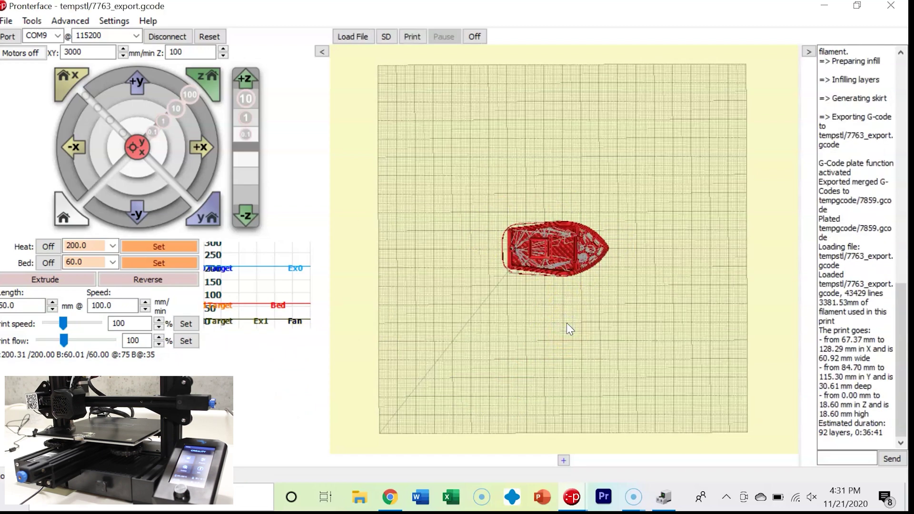
{"action": "scroll", "coordinate": [567, 324], "scroll_direction": "up", "scroll_amount": 2}
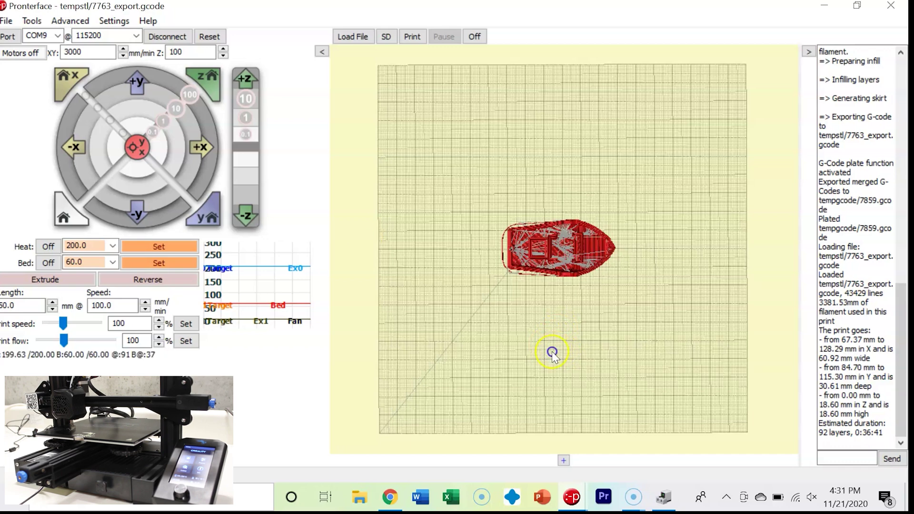
{"action": "left_click_drag", "start_coordinate": [552, 351], "coordinate": [559, 211]}
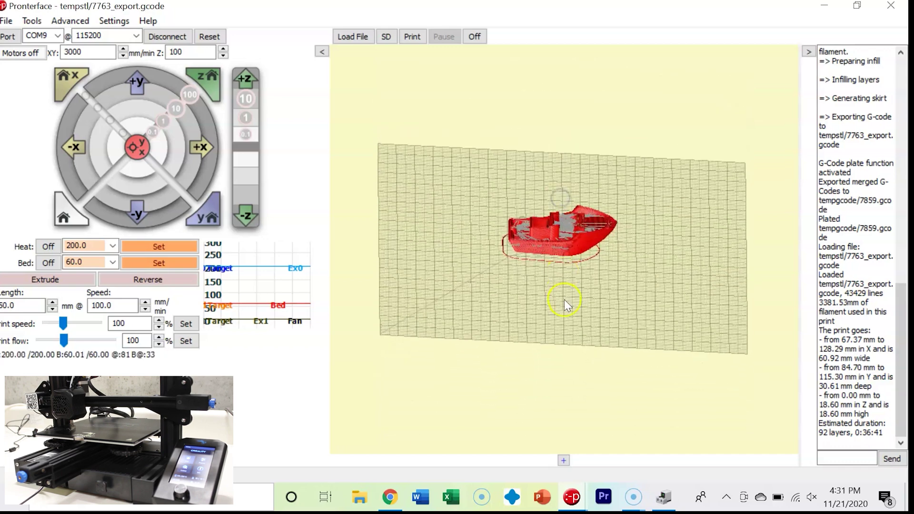
{"action": "scroll", "coordinate": [565, 300], "scroll_direction": "up", "scroll_amount": 1}
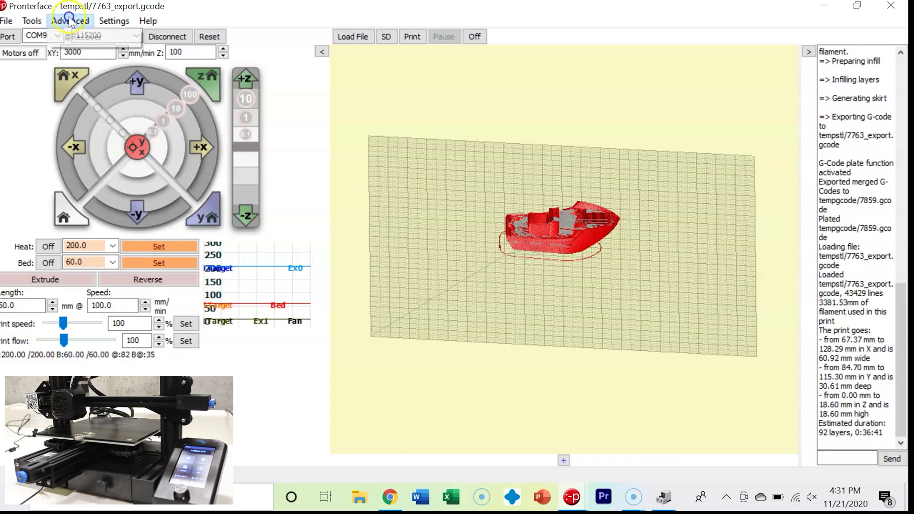
{"action": "left_click", "coordinate": [40, 25]}
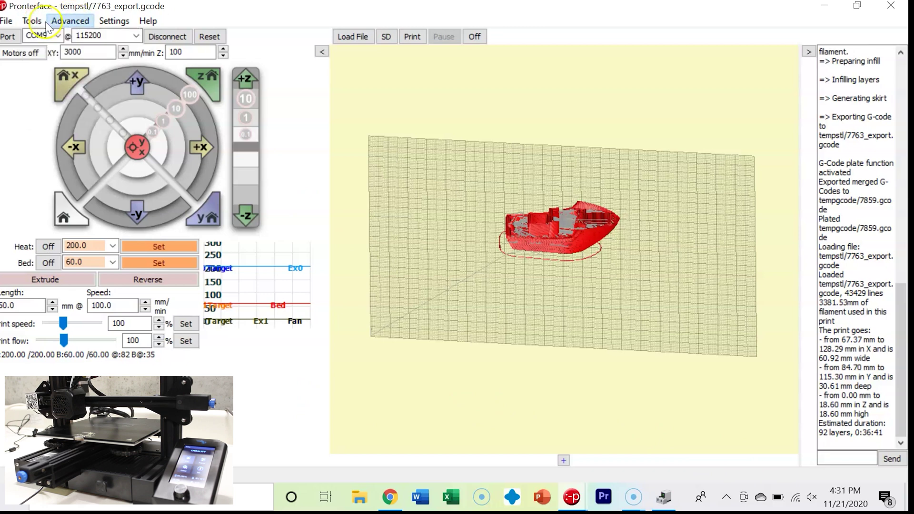
{"action": "left_click", "coordinate": [106, 24]}
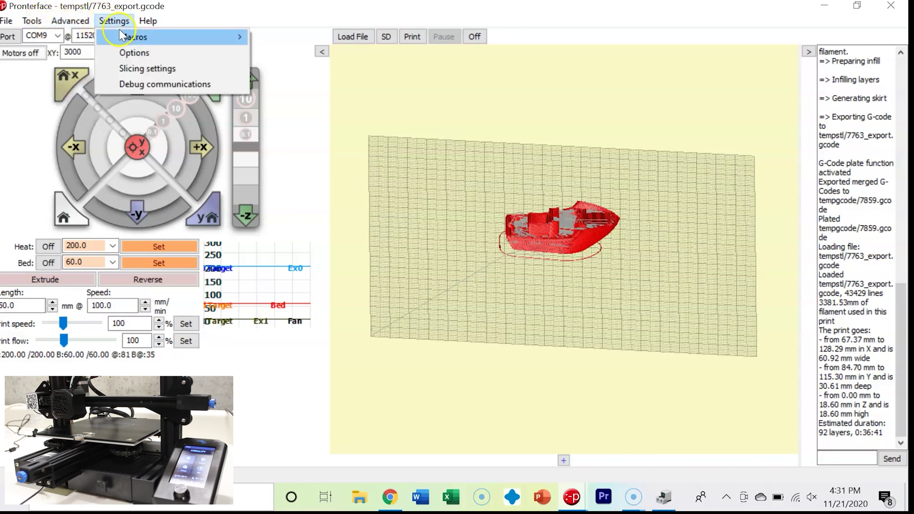
Open Slic3r's print settings on the Simple Mode preset and set seam position to Random.
{"action": "left_click", "coordinate": [139, 70]}
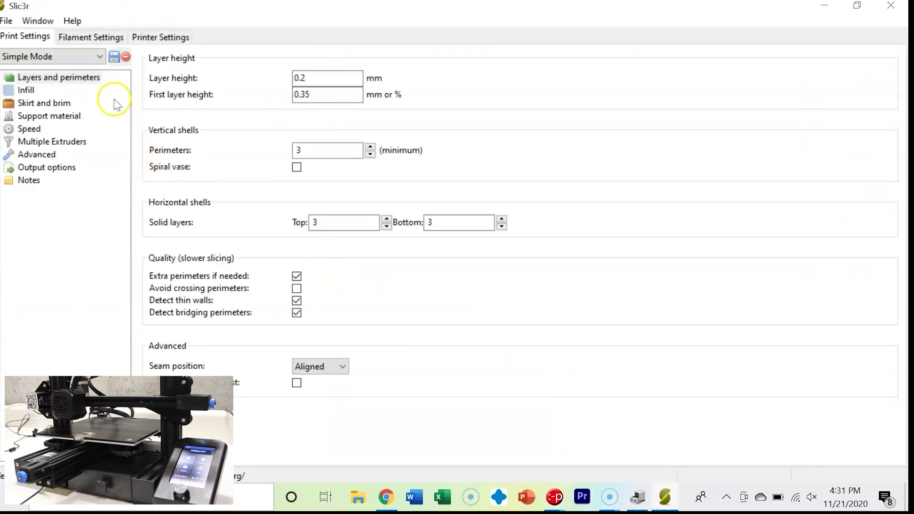
{"action": "left_click", "coordinate": [100, 56]}
{"action": "left_click", "coordinate": [97, 59]}
{"action": "left_click", "coordinate": [299, 369]}
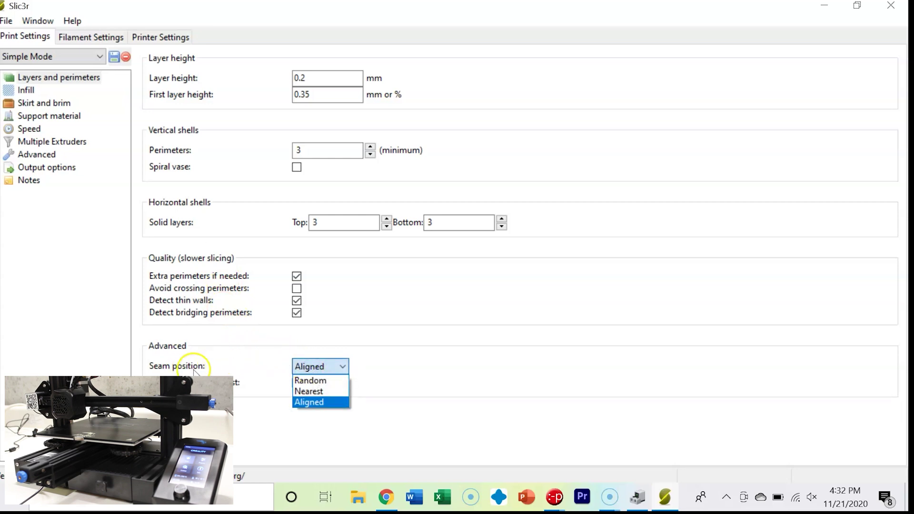
{"action": "left_click", "coordinate": [308, 380]}
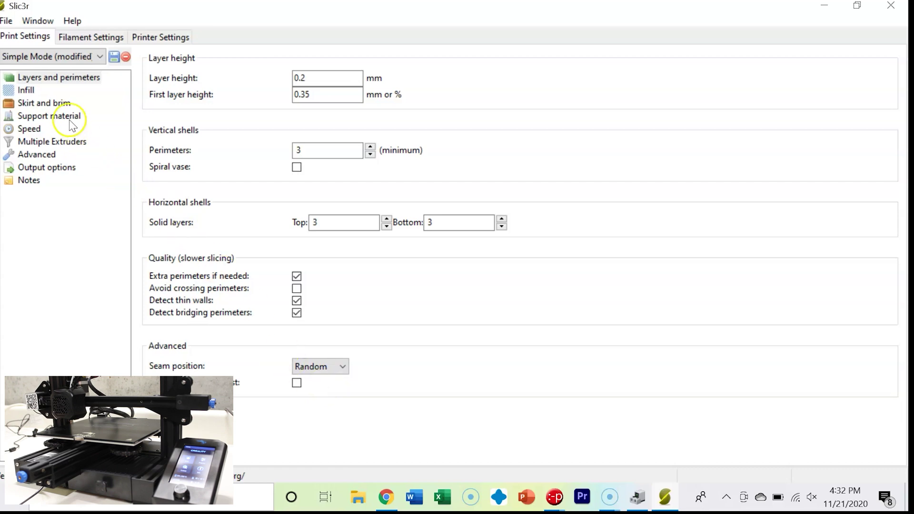
Check the Infill page, leaving the 20% Honeycomb fill pattern unchanged.
{"action": "left_click", "coordinate": [28, 92]}
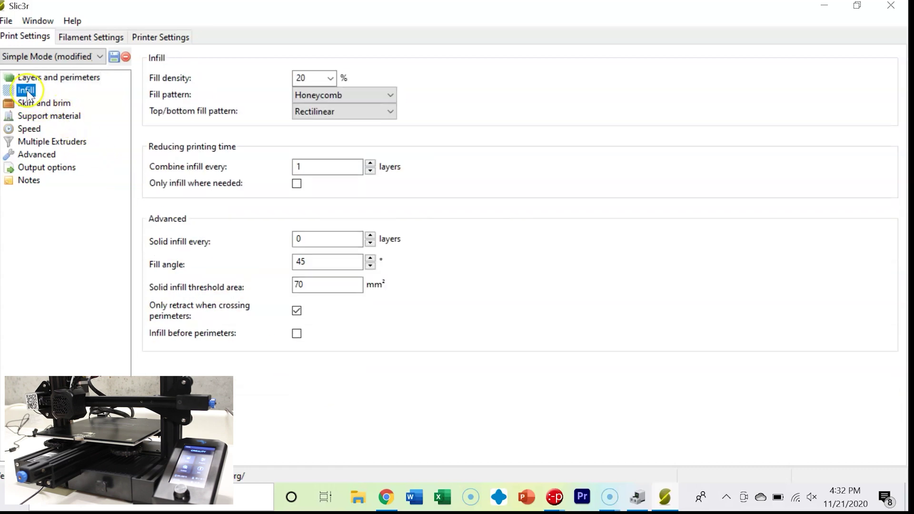
{"action": "left_click", "coordinate": [315, 97]}
{"action": "left_click", "coordinate": [313, 96]}
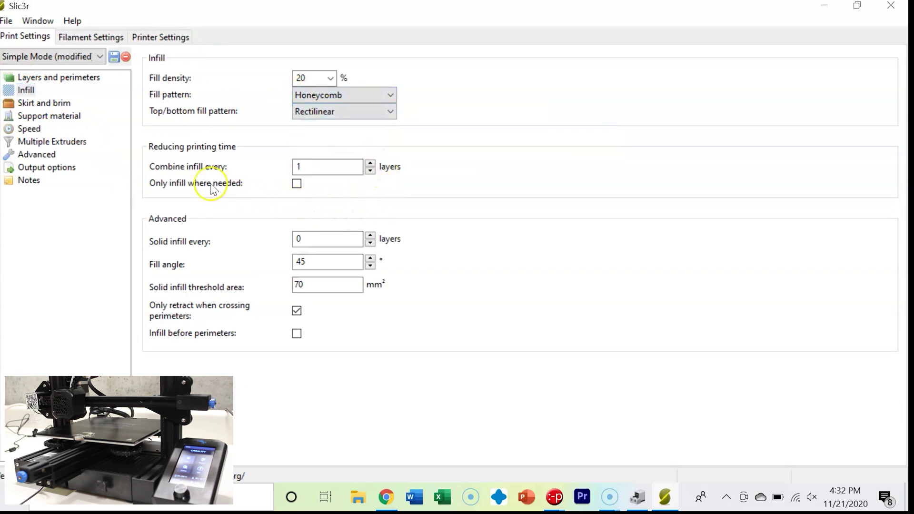
Review the Skirt and brim, Support, Speed, Multiple Extruders, Advanced, Output and Notes pages.
{"action": "left_click", "coordinate": [36, 103]}
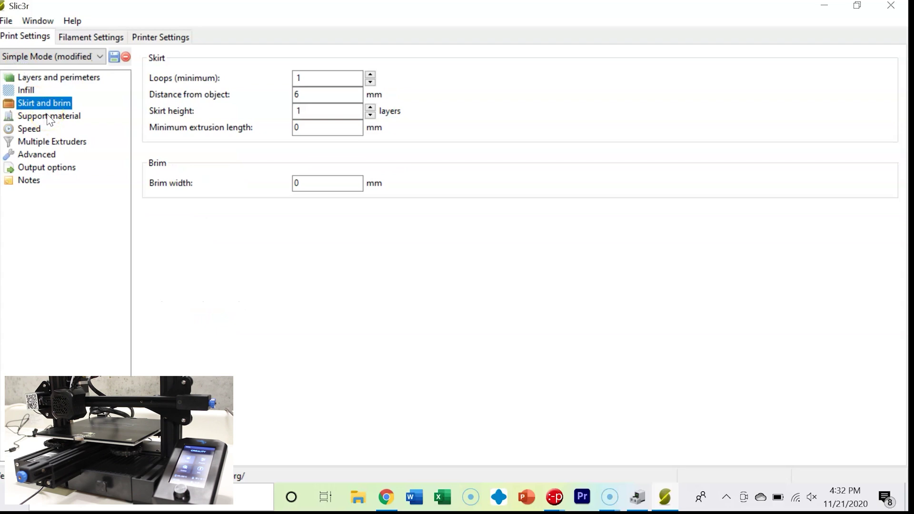
{"action": "left_click", "coordinate": [47, 117]}
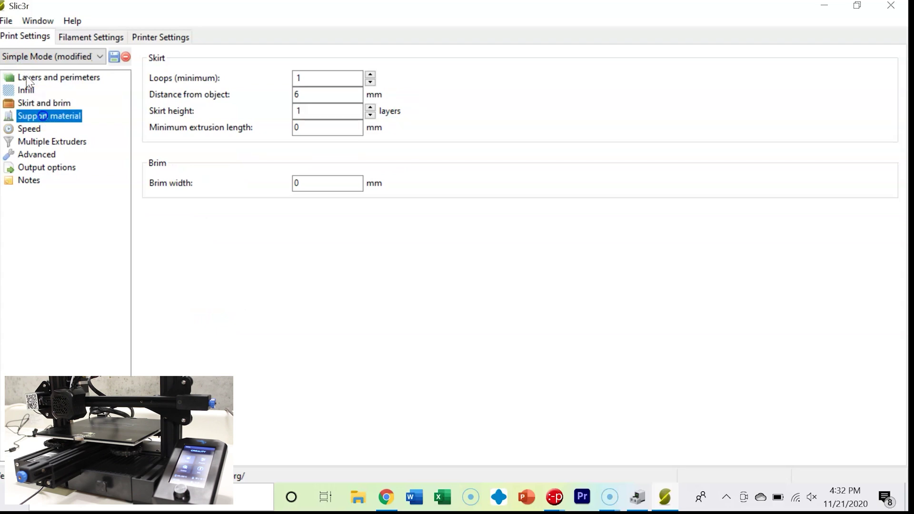
{"action": "left_click", "coordinate": [35, 129]}
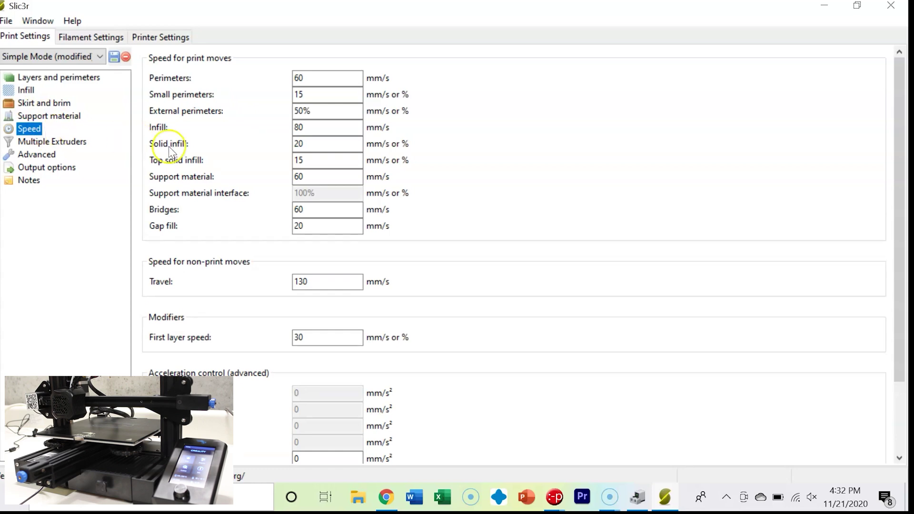
{"action": "scroll", "coordinate": [207, 186], "scroll_direction": "down", "scroll_amount": 1}
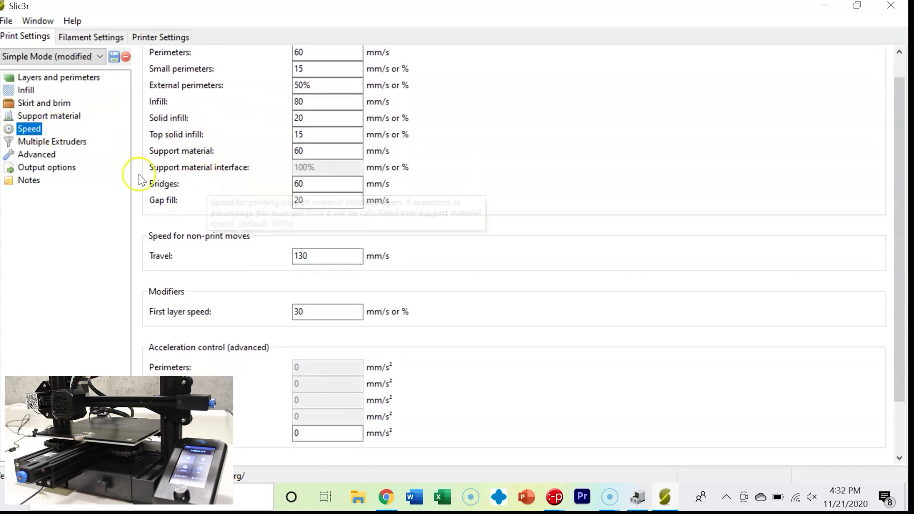
{"action": "left_click", "coordinate": [62, 142]}
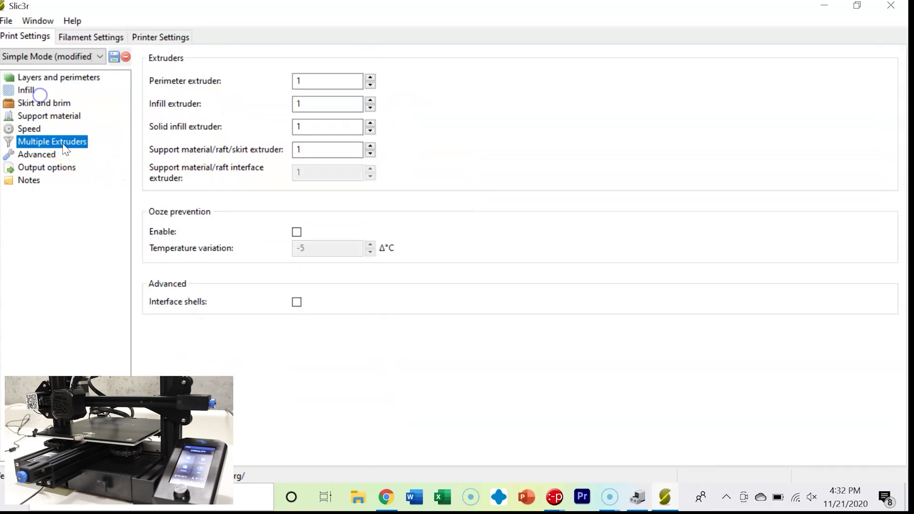
{"action": "left_click", "coordinate": [42, 157]}
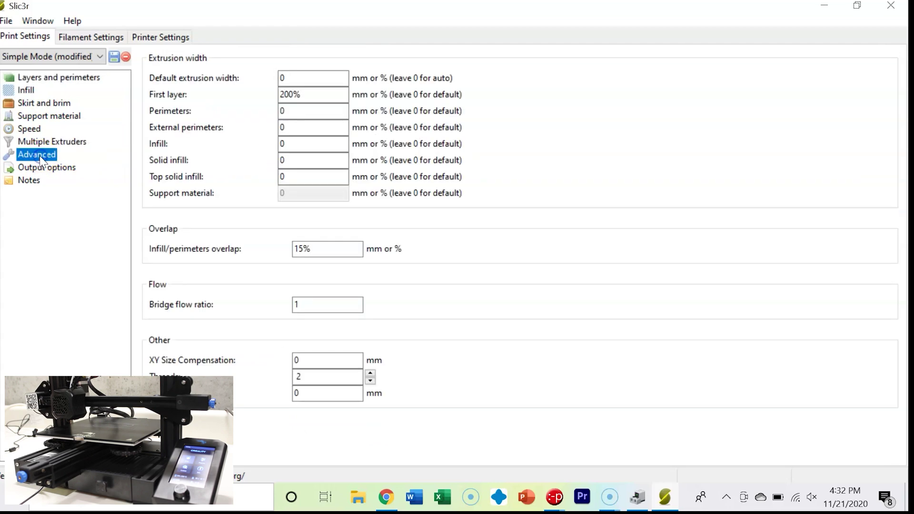
{"action": "left_click", "coordinate": [51, 171]}
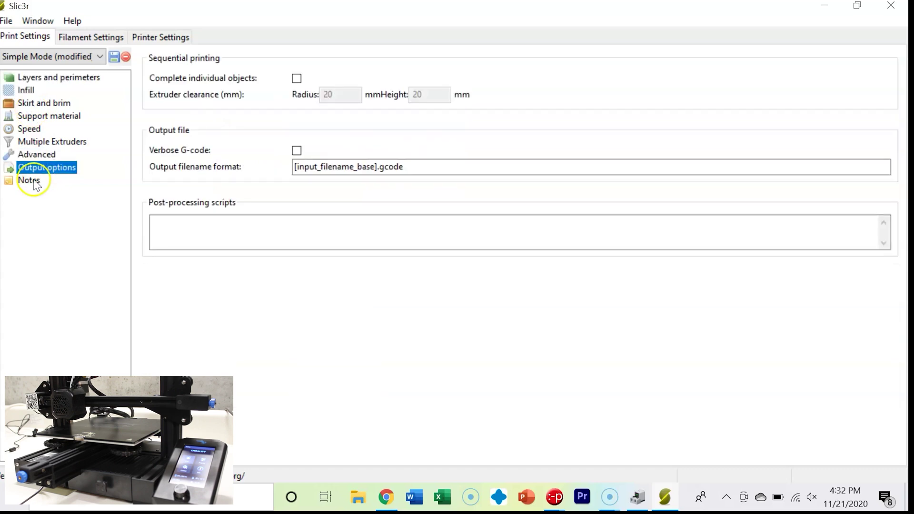
{"action": "left_click", "coordinate": [37, 183]}
Set filament diameter to 1.75 mm and bed temperature to 60 for first and other layers.
{"action": "left_click", "coordinate": [74, 42]}
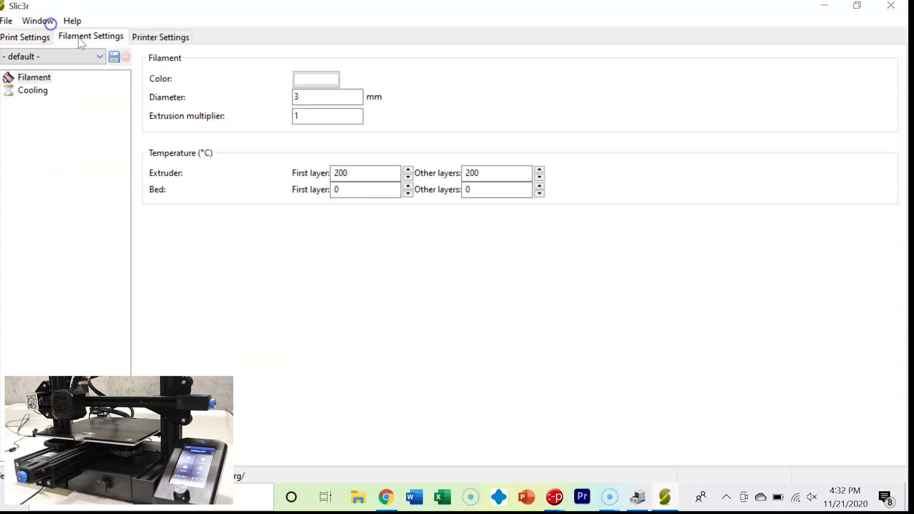
{"action": "double_click", "coordinate": [321, 95]}
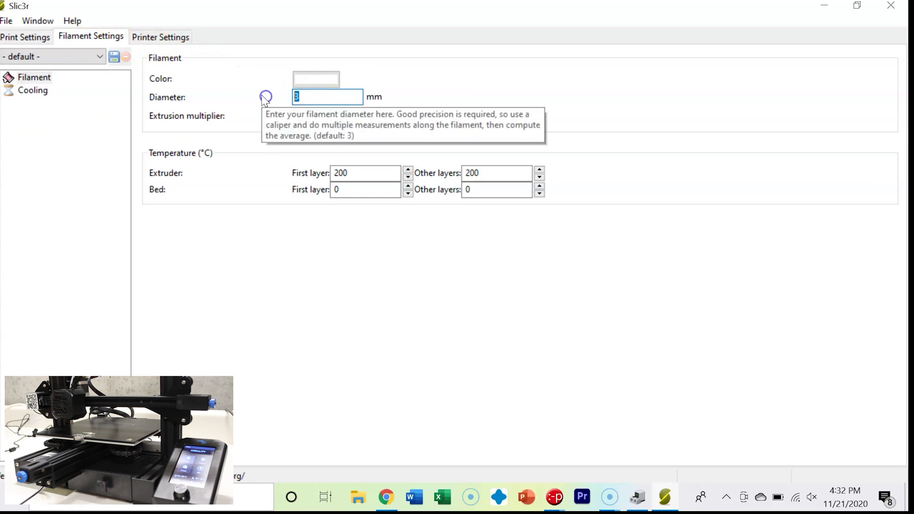
{"action": "type", "text": "1.75"}
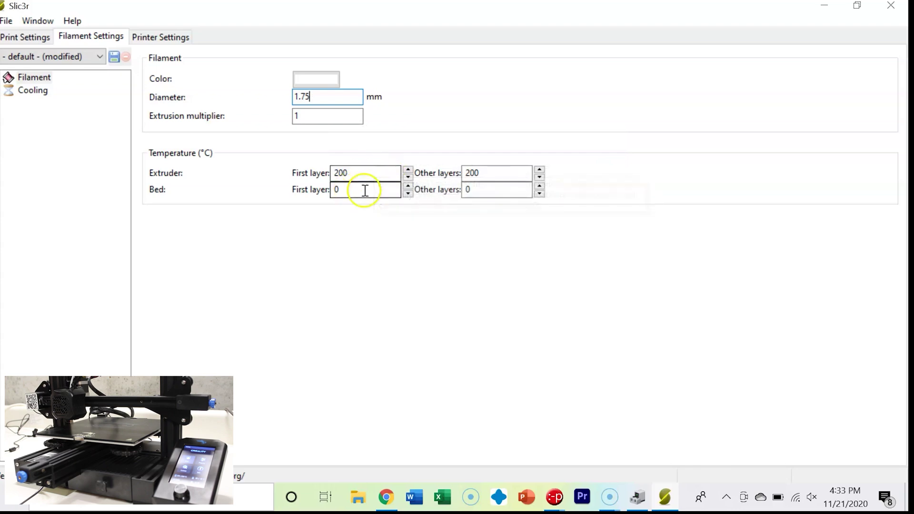
{"action": "left_click", "coordinate": [329, 190]}
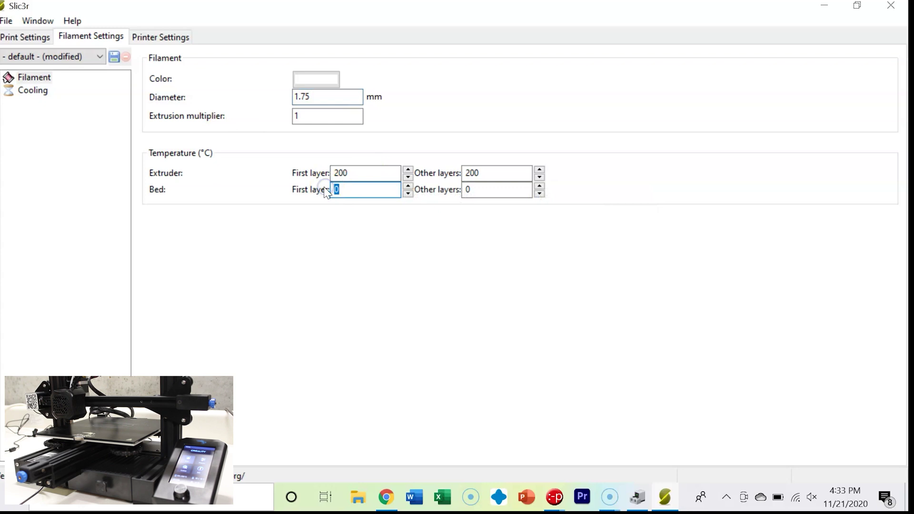
{"action": "type", "text": "60"}
{"action": "left_click", "coordinate": [443, 193]}
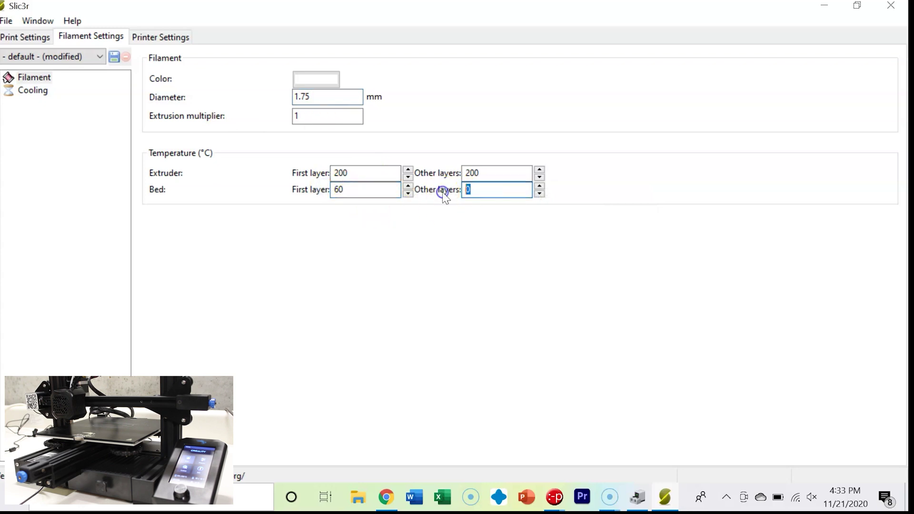
{"action": "type", "text": "60"}
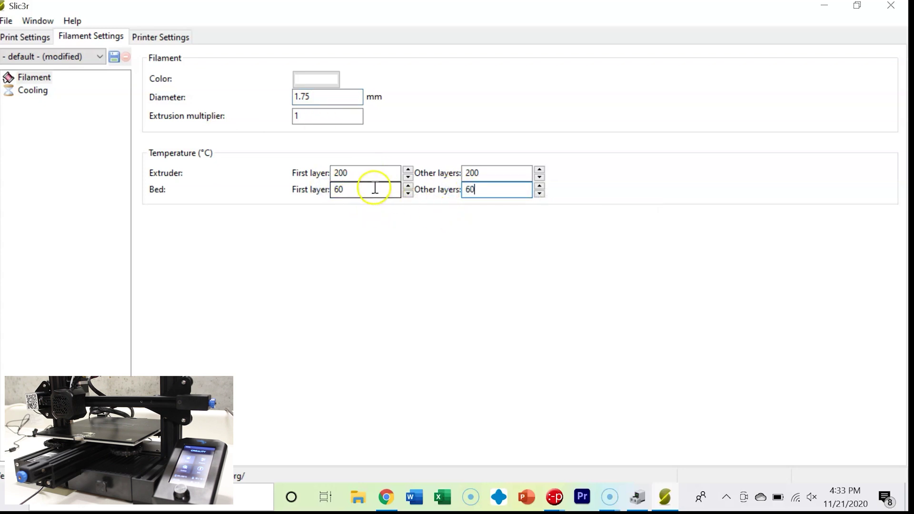
{"action": "left_click", "coordinate": [374, 173]}
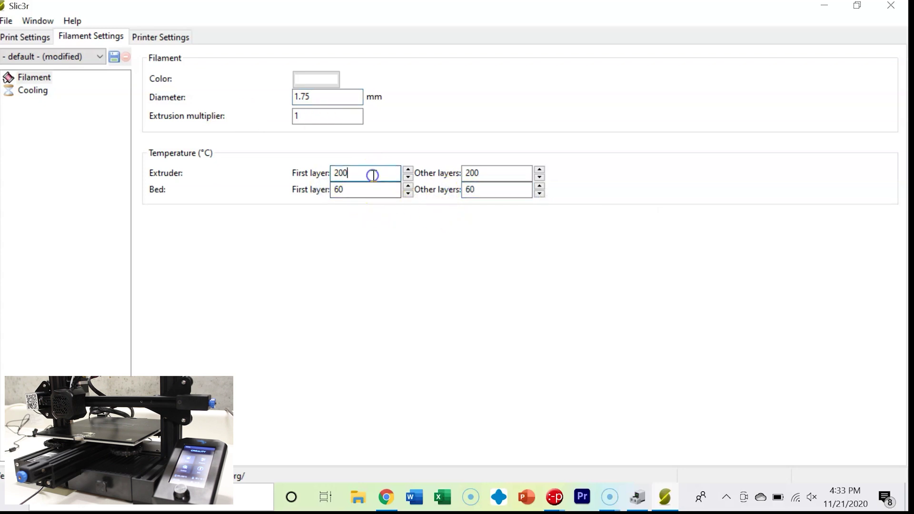
Change the Extruder 1 nozzle diameter to 0.4 mm in Printer Settings.
{"action": "left_click", "coordinate": [170, 38]}
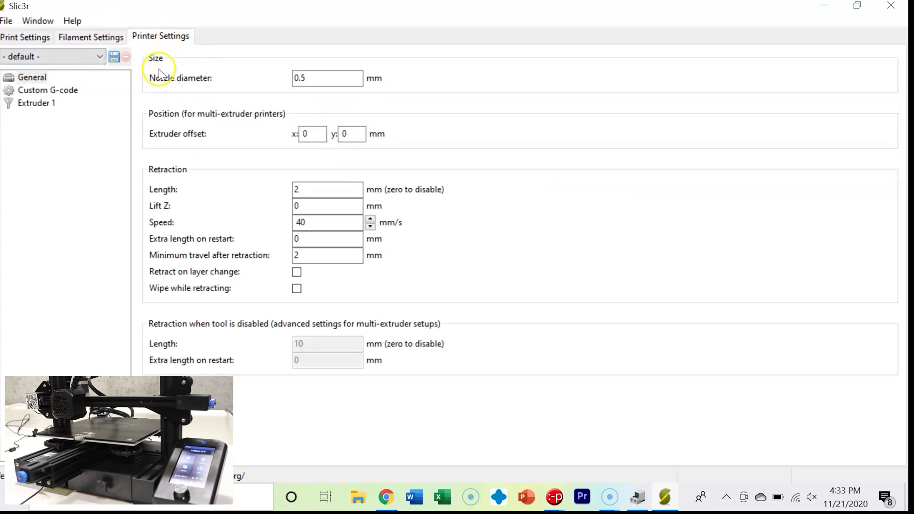
{"action": "left_click", "coordinate": [47, 92]}
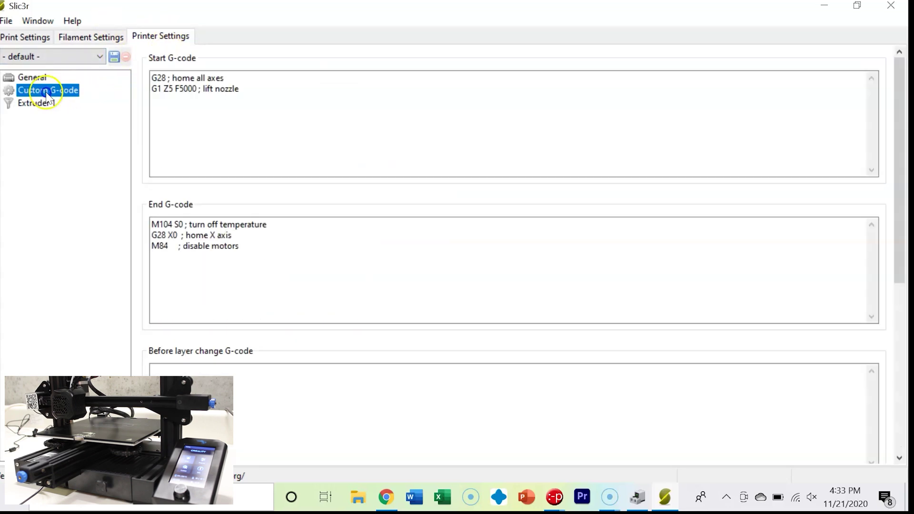
{"action": "left_click", "coordinate": [43, 105]}
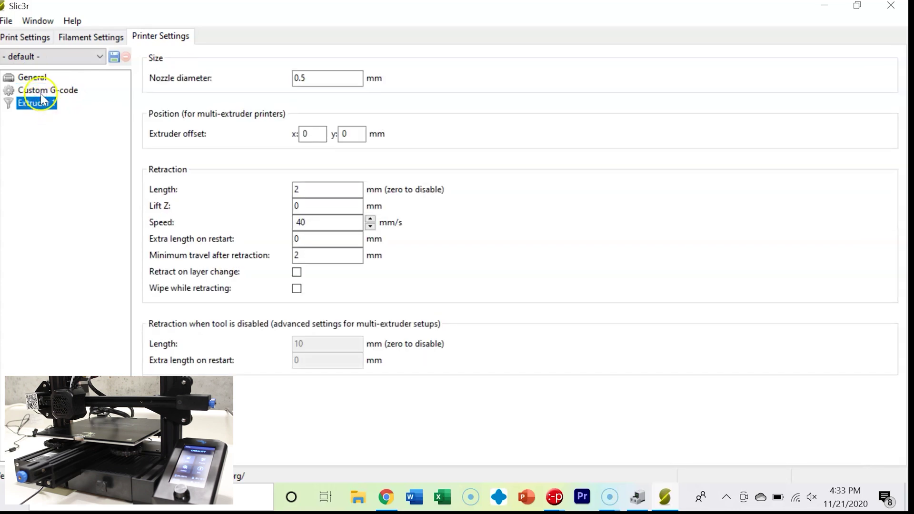
{"action": "key", "text": "Tab"}
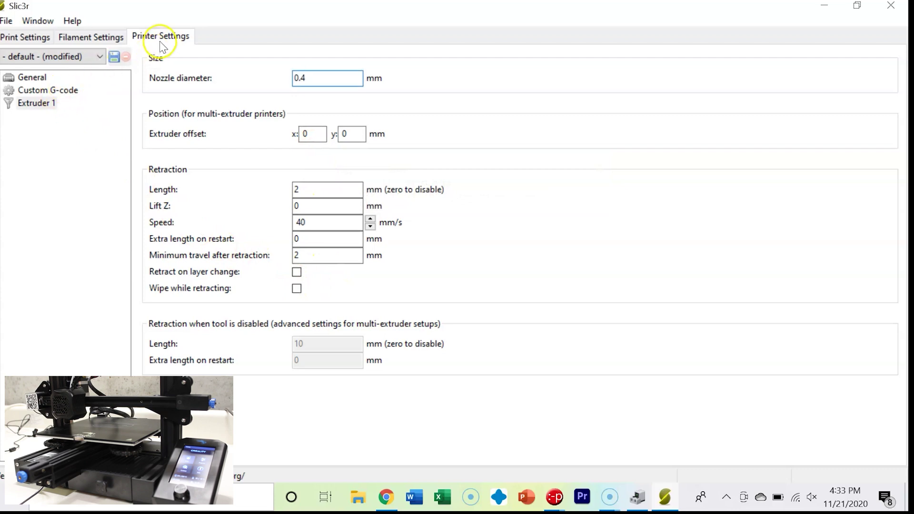
{"action": "left_click", "coordinate": [6, 21]}
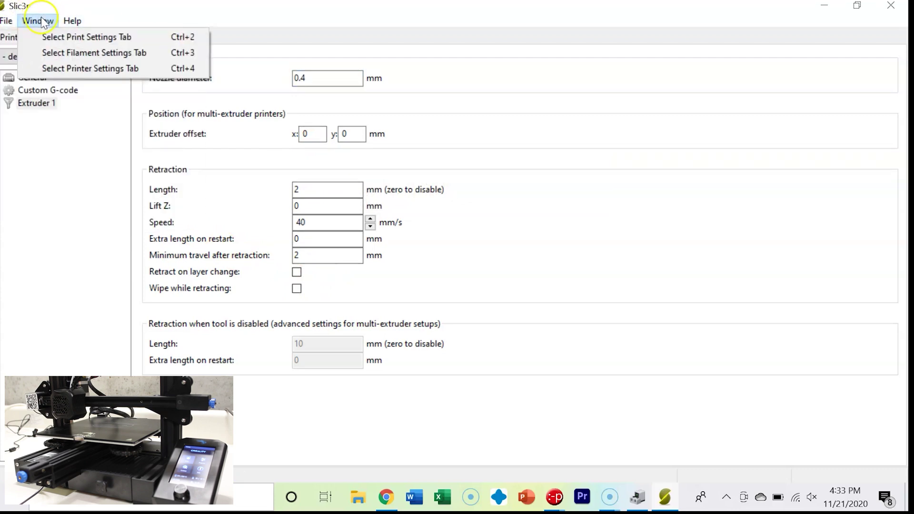
{"action": "left_click", "coordinate": [72, 21]}
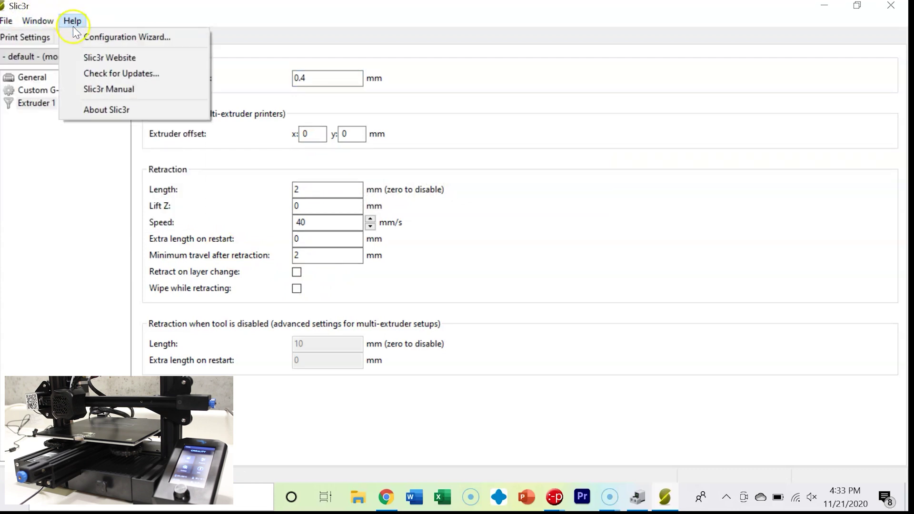
Start the configuration wizard, discarding unsaved changes, and keep RepRap firmware.
{"action": "left_click", "coordinate": [96, 38]}
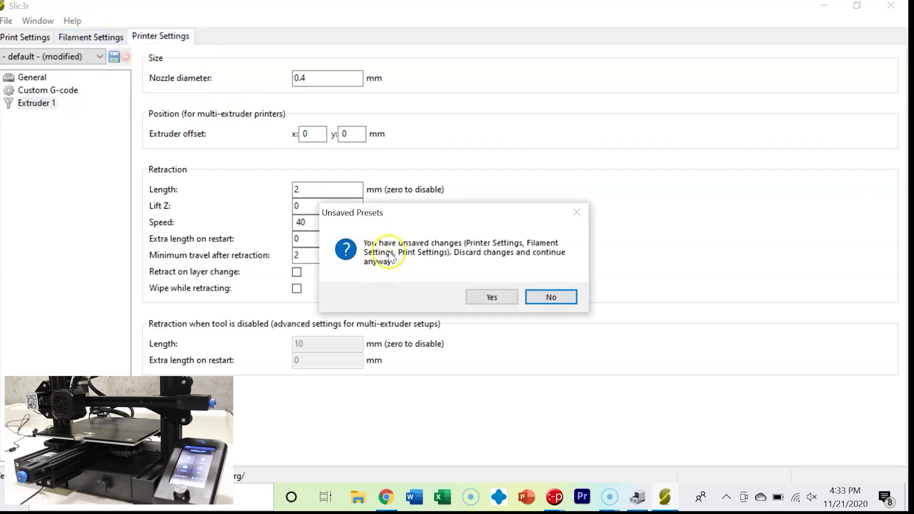
{"action": "left_click", "coordinate": [492, 297]}
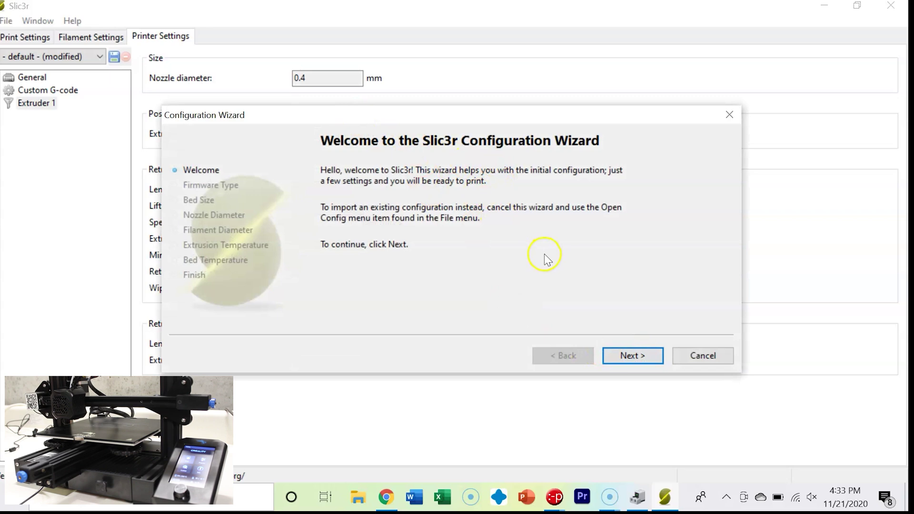
{"action": "left_click", "coordinate": [635, 355]}
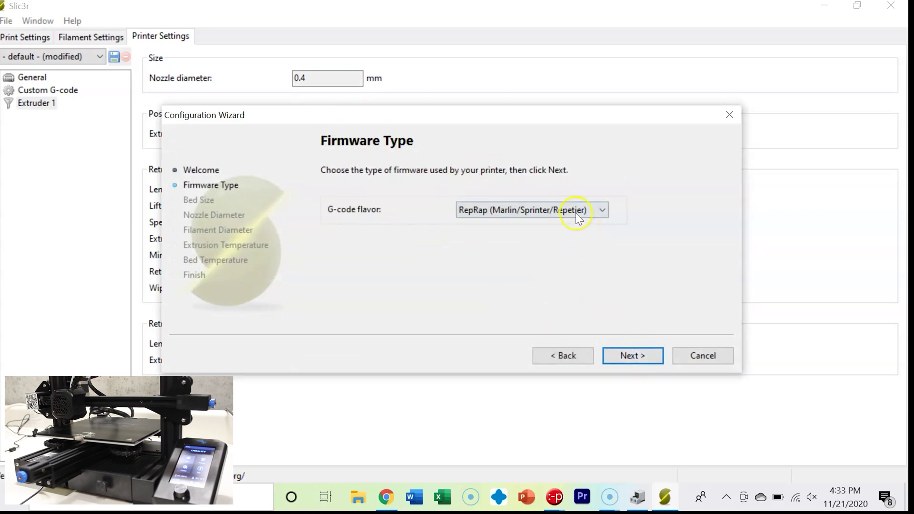
{"action": "left_click", "coordinate": [634, 354]}
Set the wizard's bed size to 220 × 220 and nozzle diameter to 0.4.
{"action": "left_click_drag", "start_coordinate": [429, 258], "coordinate": [393, 252]}
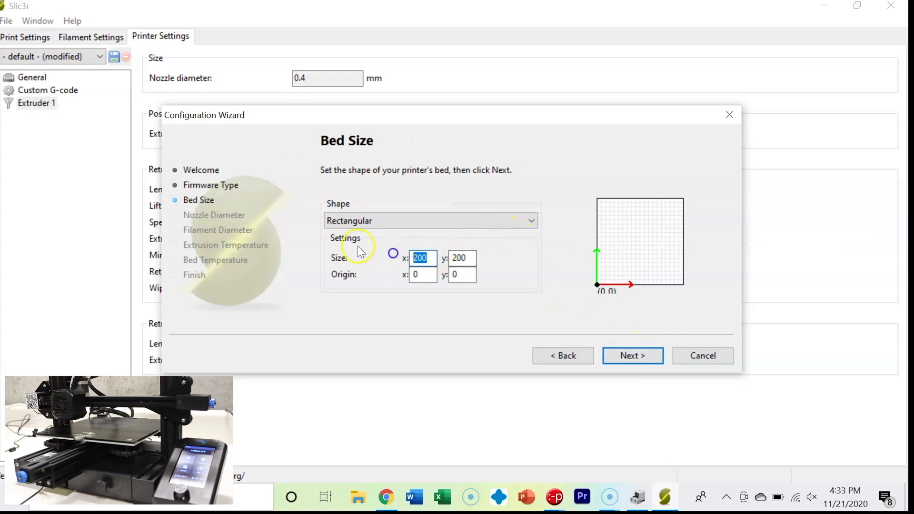
{"action": "type", "text": "220"}
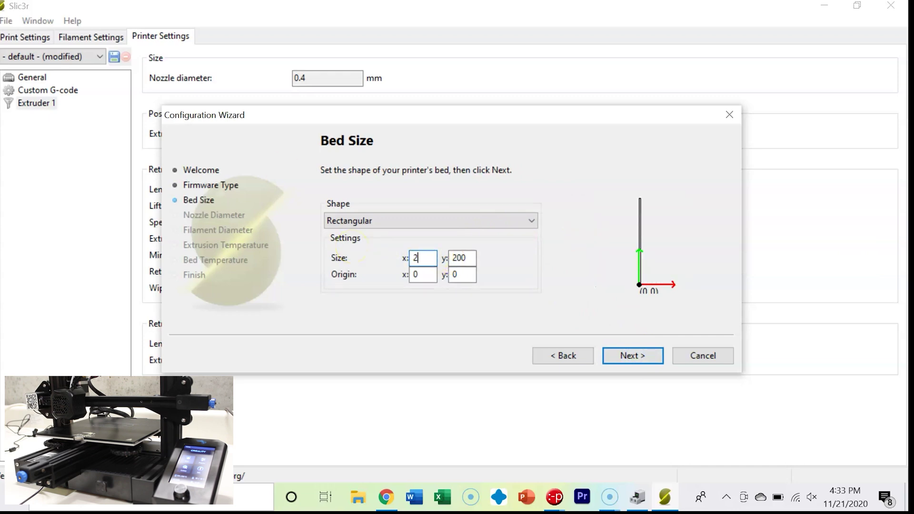
{"action": "key", "text": "Tab"}
{"action": "type", "text": "220"}
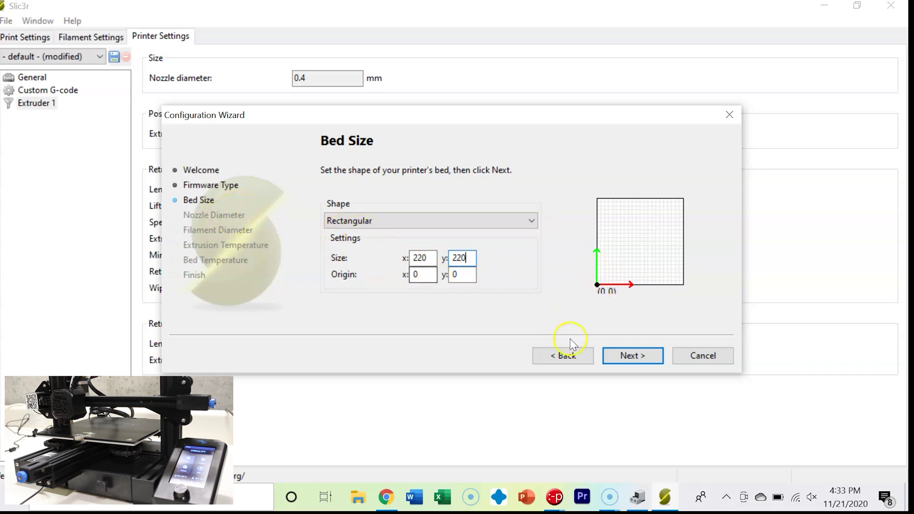
{"action": "left_click", "coordinate": [633, 355]}
{"action": "left_click_drag", "start_coordinate": [476, 209], "coordinate": [436, 205]}
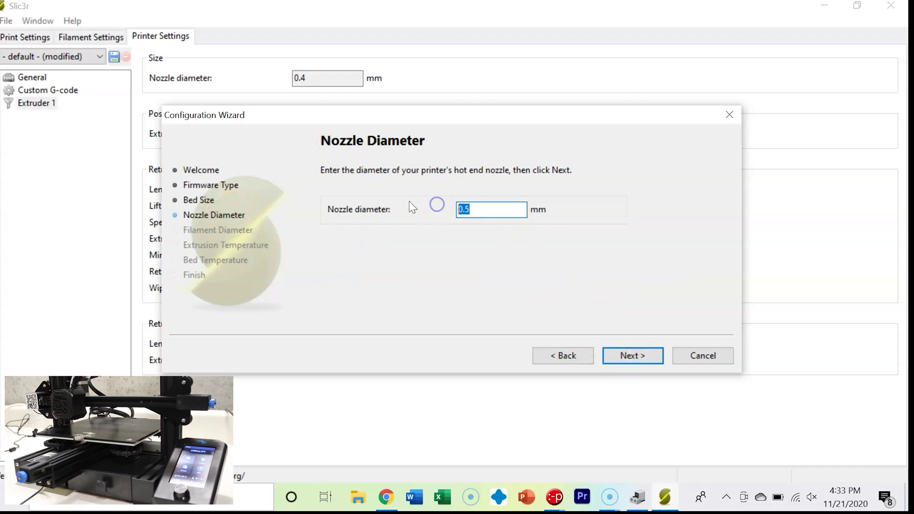
{"action": "type", "text": ".4"}
Enter filament diameter 1.74, keep 200 °C extrusion and 60 °C bed, and finish the wizard.
{"action": "left_click", "coordinate": [633, 356]}
{"action": "left_click_drag", "start_coordinate": [491, 247], "coordinate": [428, 244]}
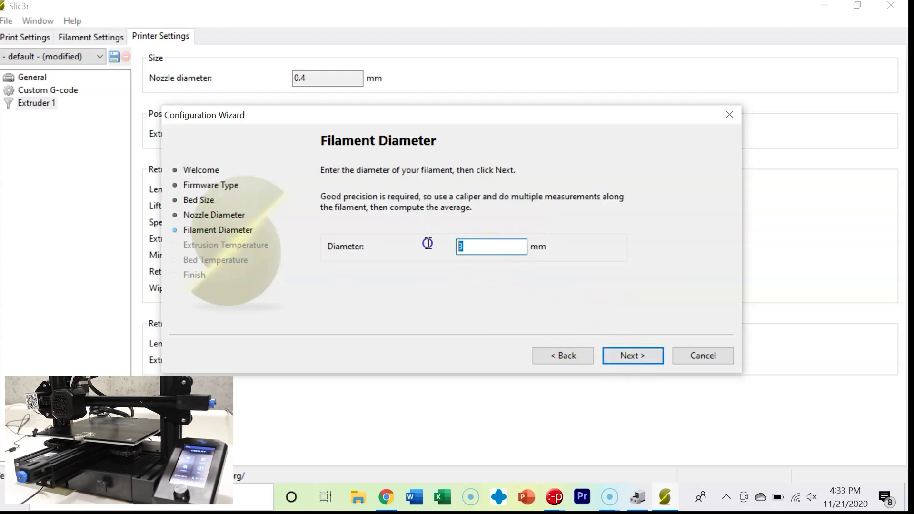
{"action": "type", "text": "1.74"}
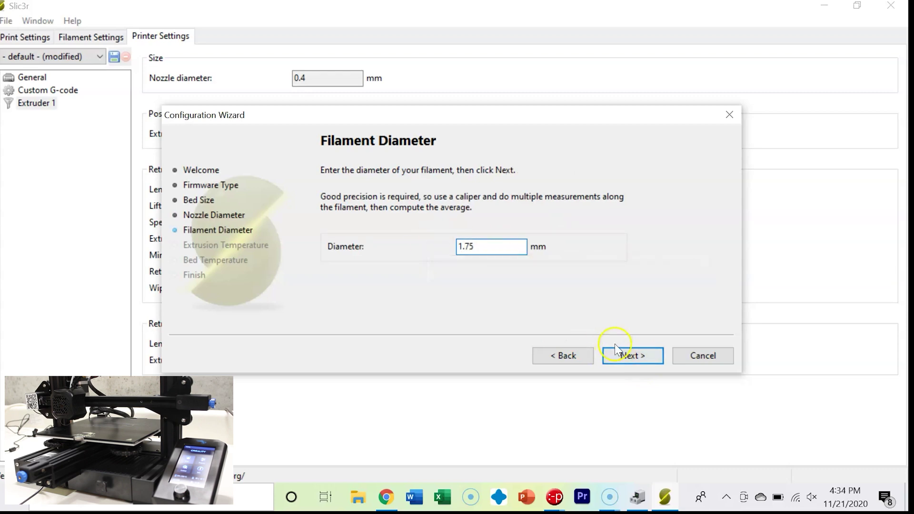
{"action": "left_click", "coordinate": [631, 356]}
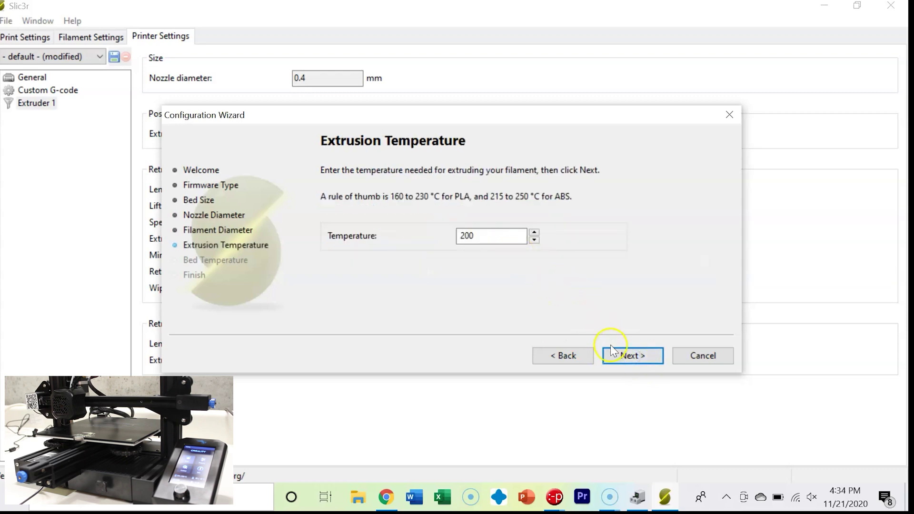
{"action": "left_click", "coordinate": [628, 356]}
{"action": "left_click_drag", "start_coordinate": [496, 260], "coordinate": [409, 251]}
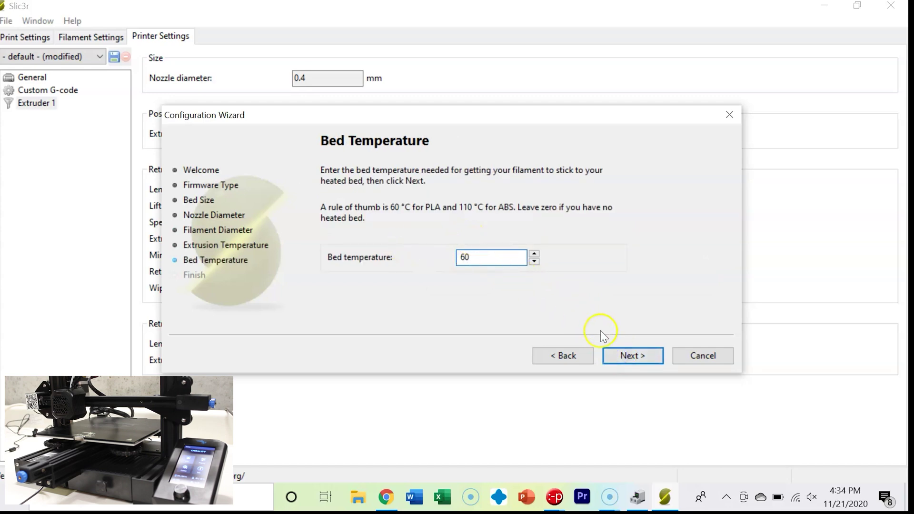
{"action": "left_click", "coordinate": [619, 356]}
{"action": "left_click", "coordinate": [631, 357]}
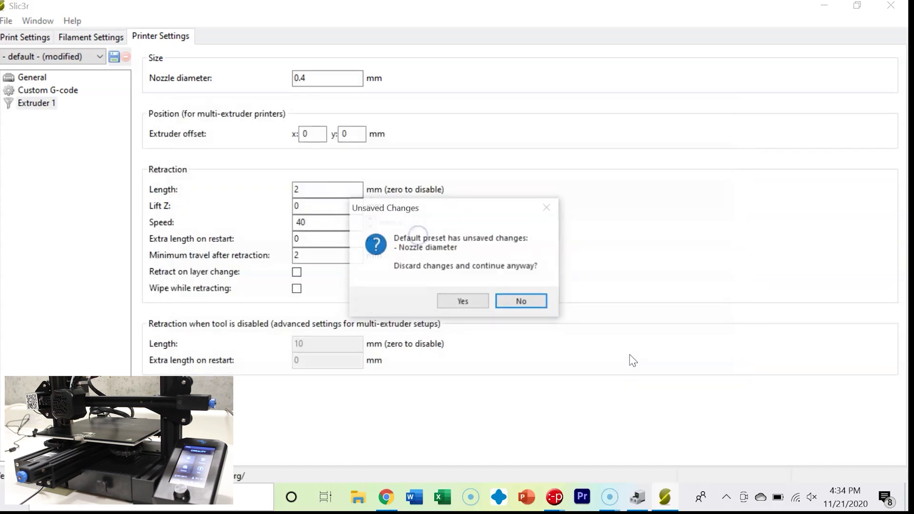
Answer the three Unsaved Changes prompts, check the layer height, and close Slic3r.
{"action": "left_click", "coordinate": [484, 304]}
{"action": "left_click", "coordinate": [477, 304]}
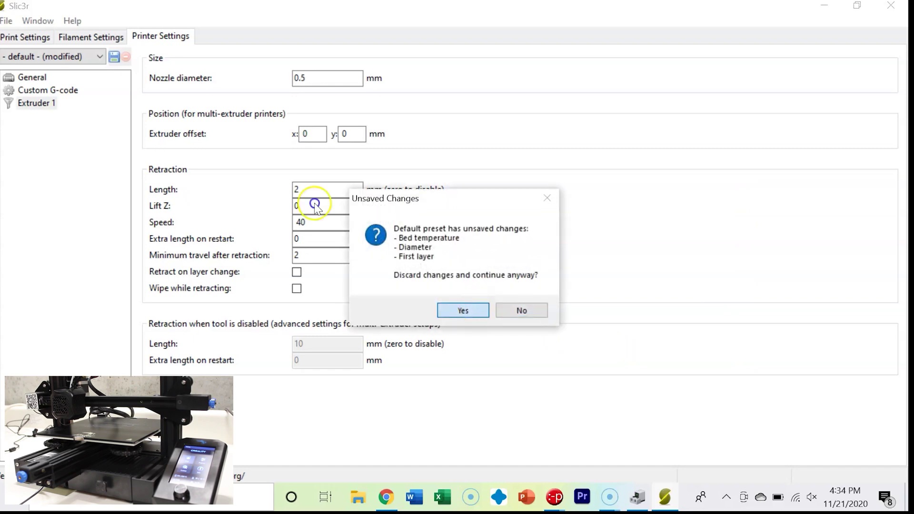
{"action": "left_click", "coordinate": [472, 302]}
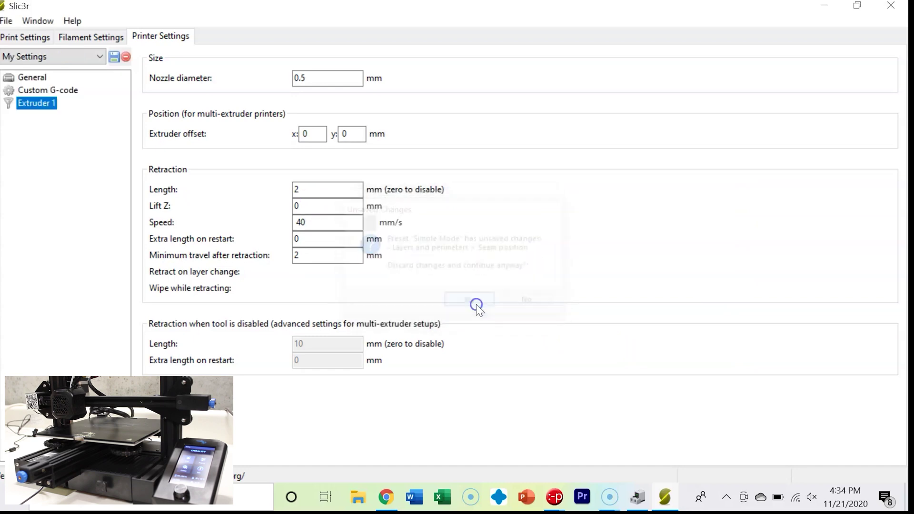
{"action": "left_click", "coordinate": [42, 36]}
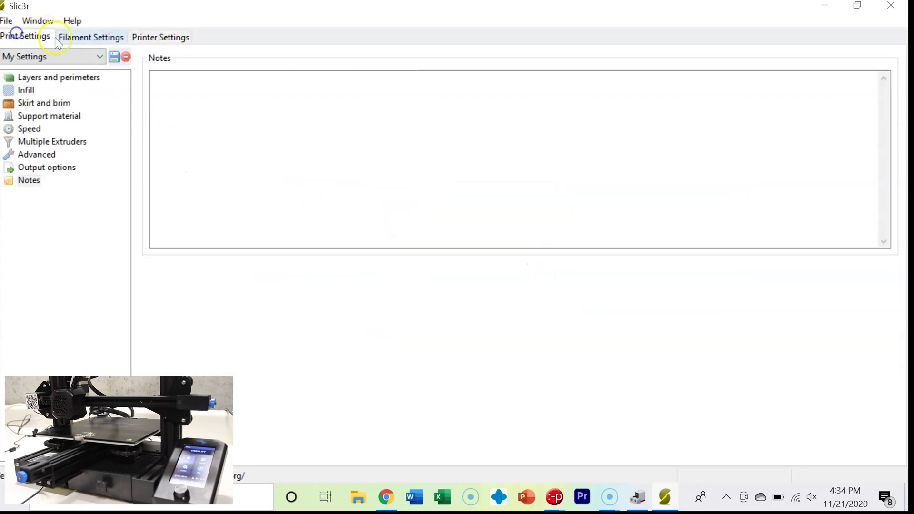
{"action": "left_click", "coordinate": [60, 79]}
{"action": "double_click", "coordinate": [300, 78]}
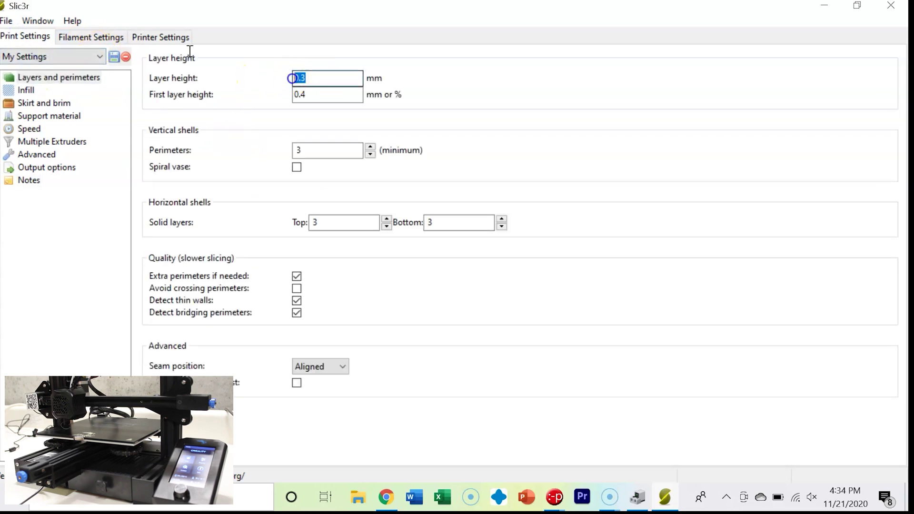
{"action": "left_click", "coordinate": [892, 7]}
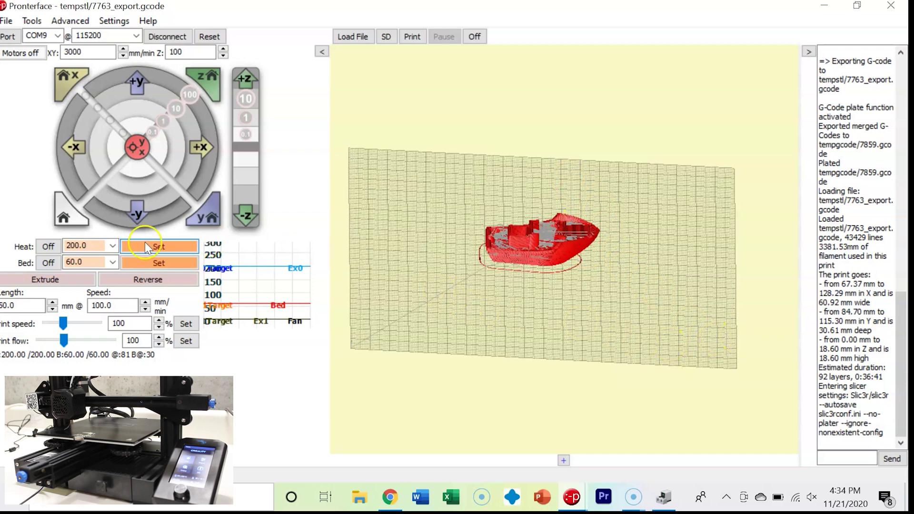
Set hotend and bed heaters to Off, then glance at and hide the temperature graph.
{"action": "left_click", "coordinate": [57, 248]}
{"action": "left_click", "coordinate": [56, 263]}
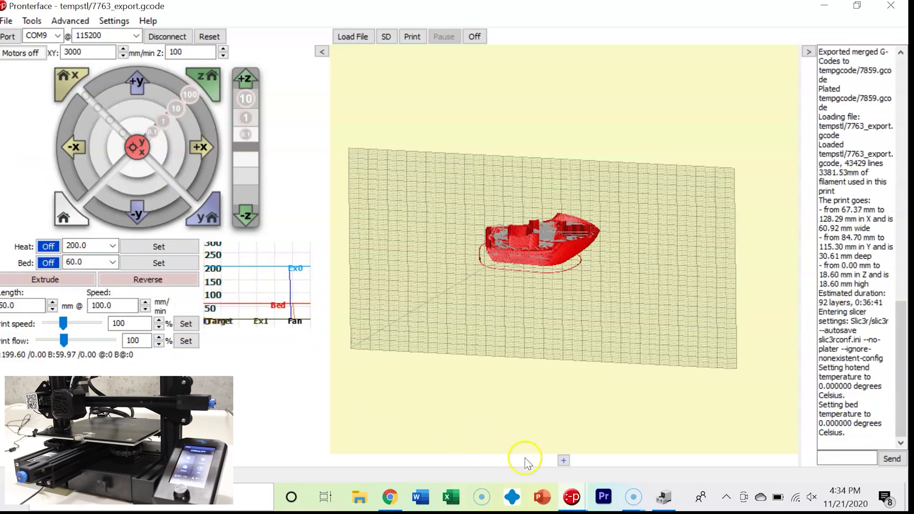
{"action": "mouse_move", "coordinate": [573, 503]}
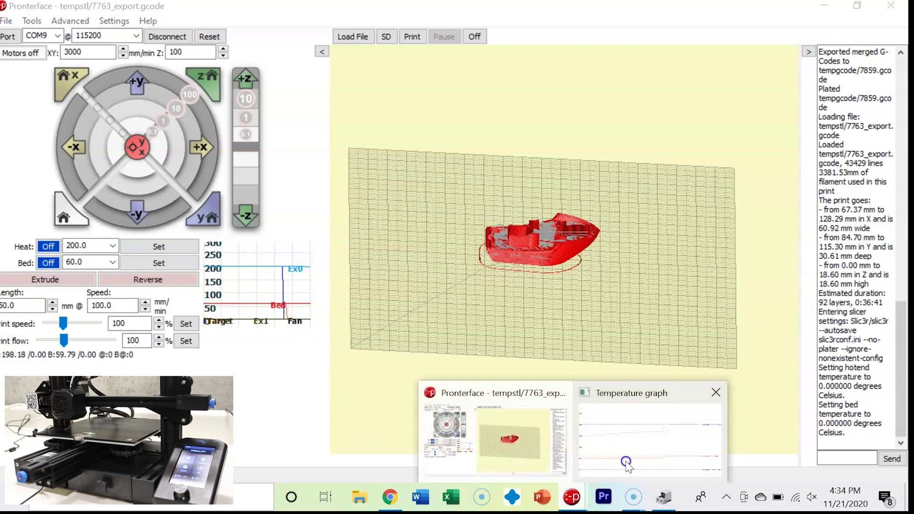
{"action": "left_click", "coordinate": [611, 441]}
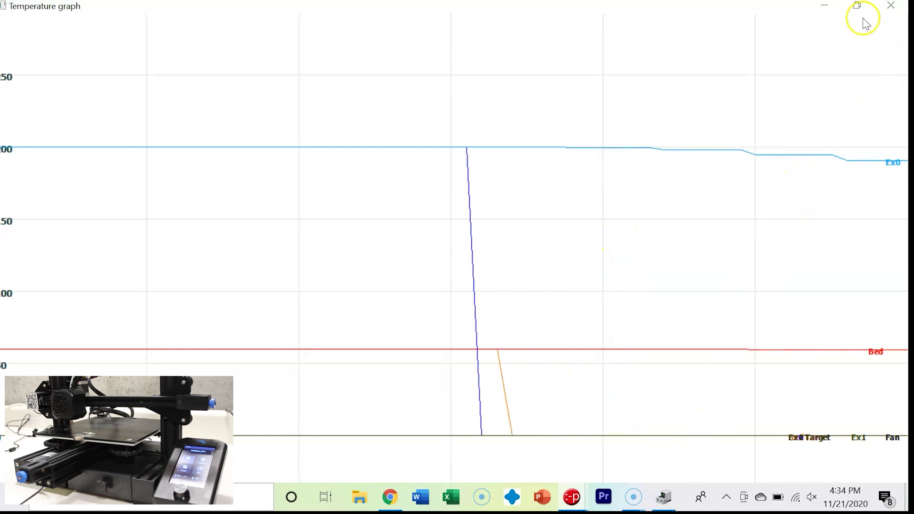
{"action": "left_click", "coordinate": [825, 8]}
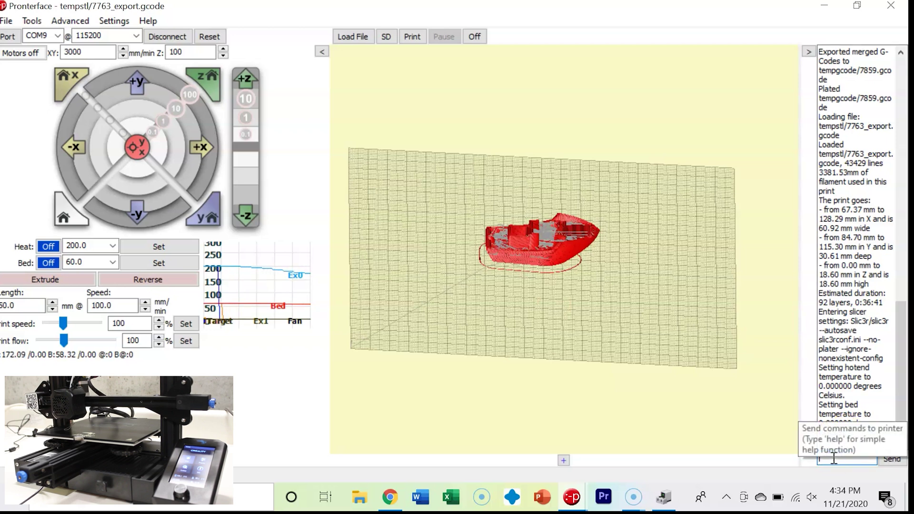
Send g28 from the console to home all axes.
{"action": "type", "text": "28"}
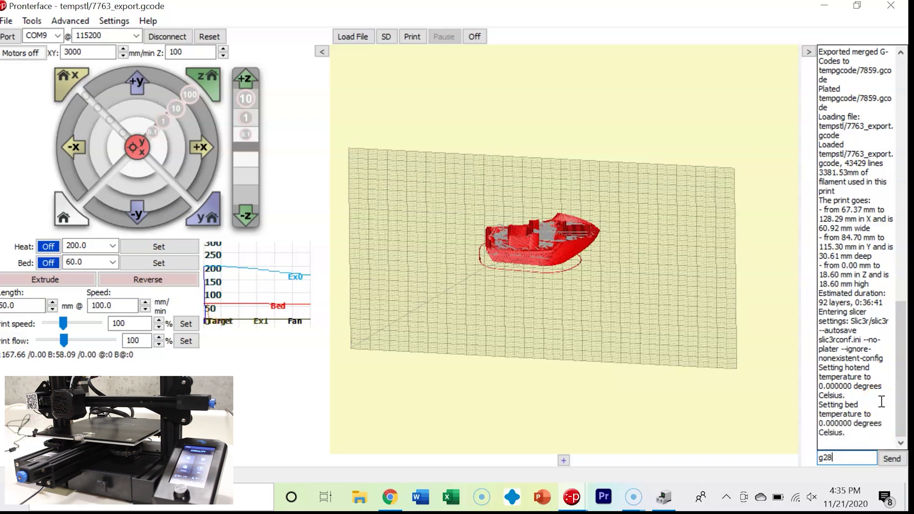
{"action": "left_click", "coordinate": [898, 463]}
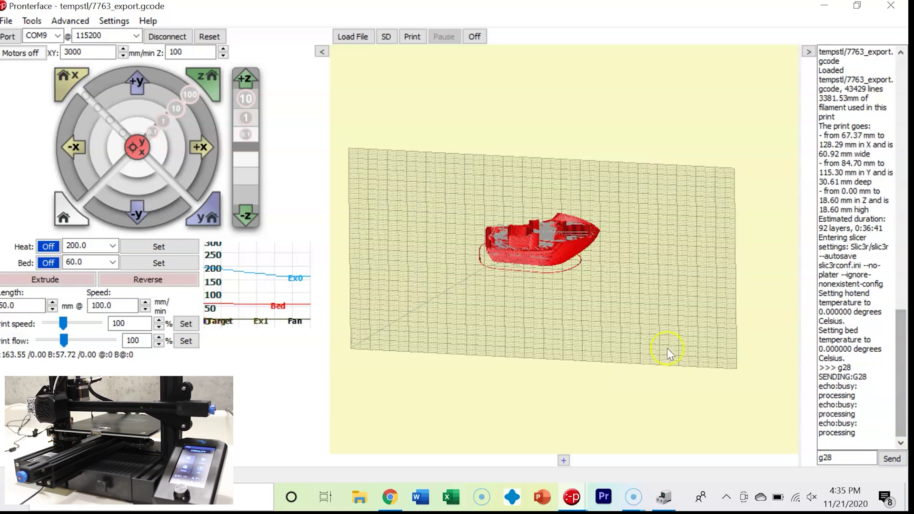
Scroll through the Marlin G-code index in Chrome.
{"action": "mouse_move", "coordinate": [392, 503]}
{"action": "left_click", "coordinate": [388, 453]}
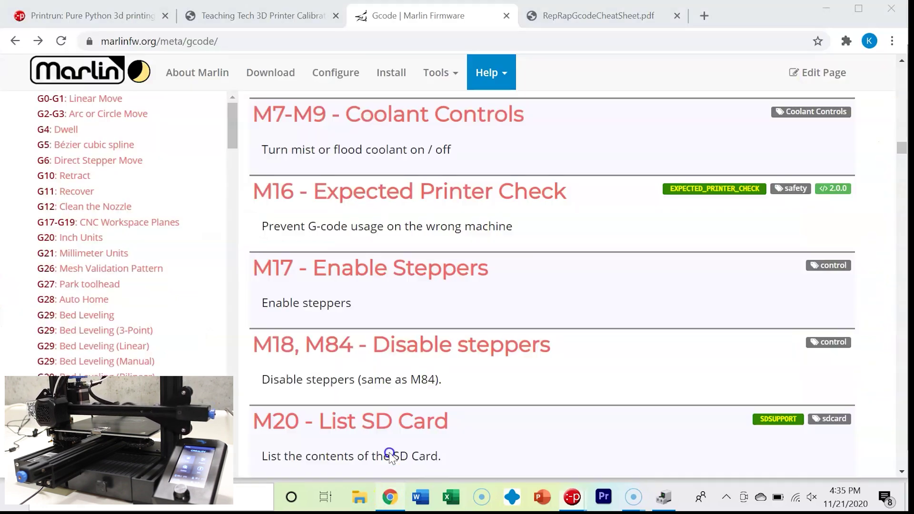
{"action": "scroll", "coordinate": [428, 314], "scroll_direction": "up", "scroll_amount": 20}
{"action": "scroll", "coordinate": [460, 290], "scroll_direction": "up", "scroll_amount": 20}
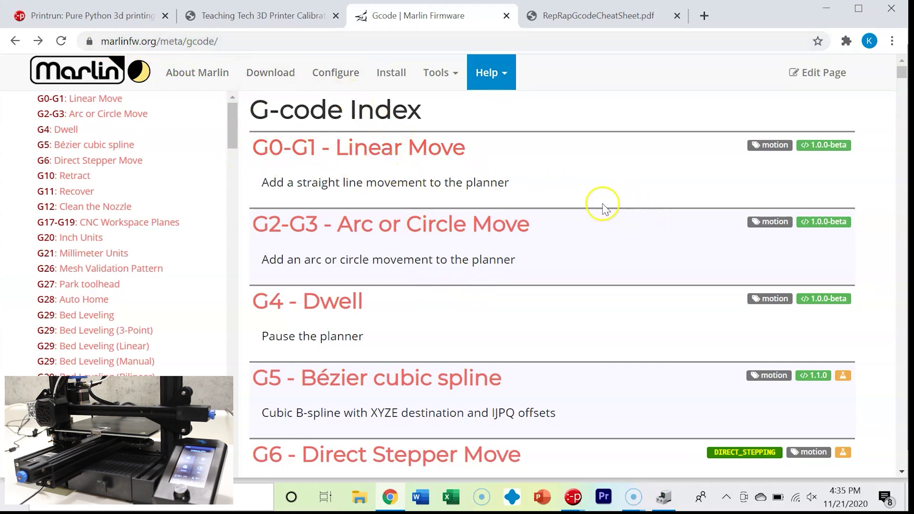
{"action": "scroll", "coordinate": [560, 187], "scroll_direction": "down", "scroll_amount": 10}
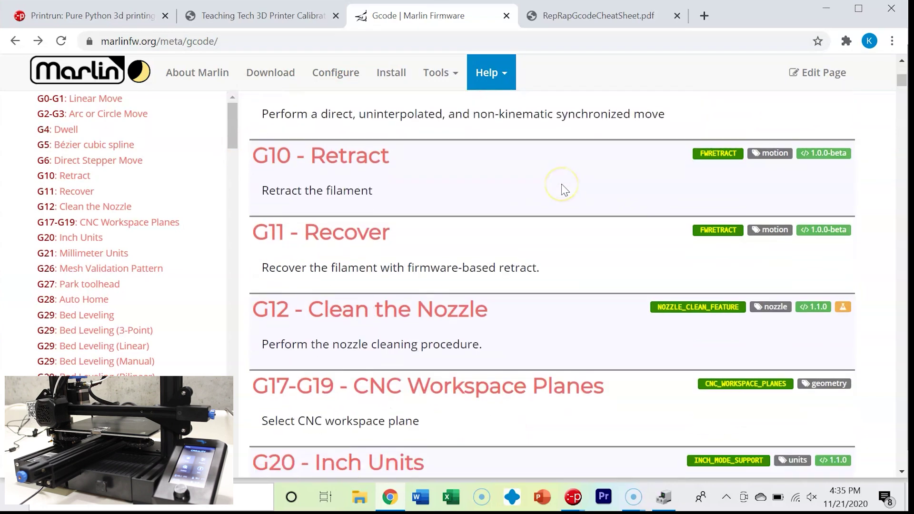
{"action": "scroll", "coordinate": [556, 183], "scroll_direction": "down", "scroll_amount": 7}
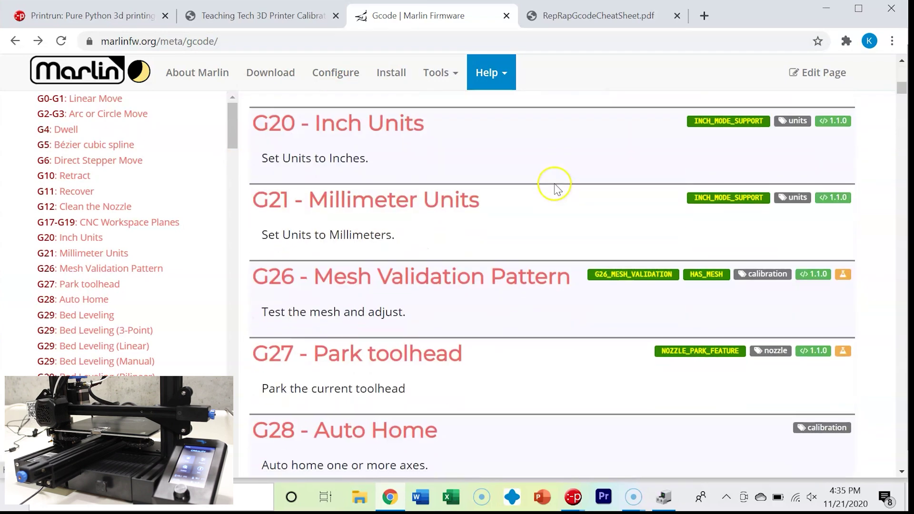
{"action": "scroll", "coordinate": [556, 186], "scroll_direction": "up", "scroll_amount": 17}
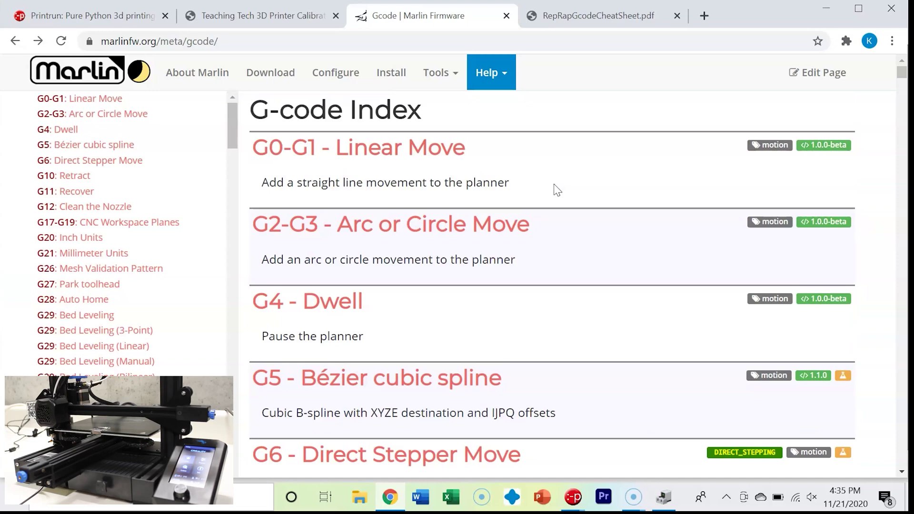
{"action": "scroll", "coordinate": [519, 199], "scroll_direction": "down", "scroll_amount": 15}
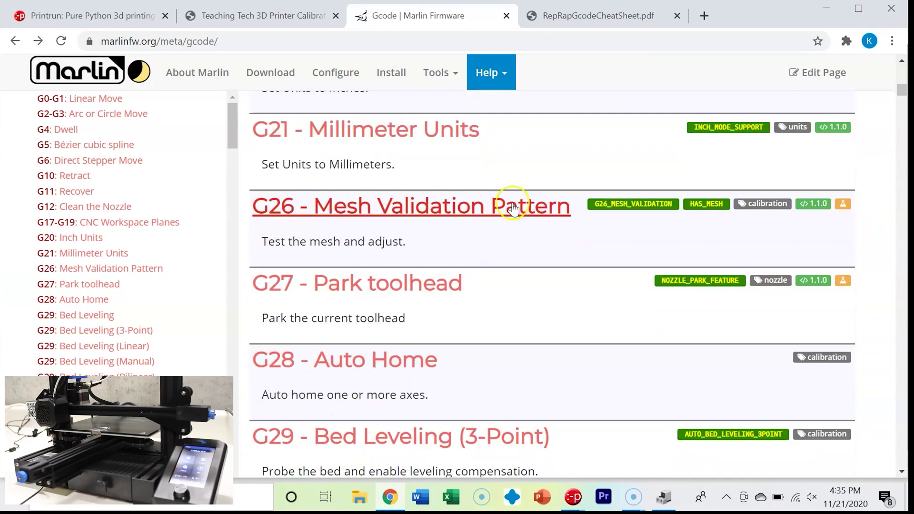
Read the G28 Auto Home documentation and go back to the index.
{"action": "left_click", "coordinate": [411, 369]}
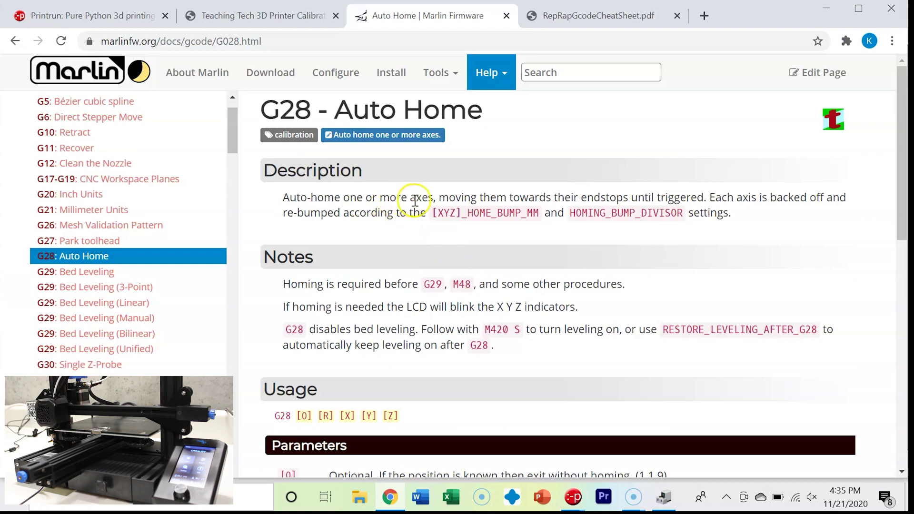
{"action": "scroll", "coordinate": [414, 205], "scroll_direction": "down", "scroll_amount": 2}
{"action": "scroll", "coordinate": [410, 212], "scroll_direction": "down", "scroll_amount": 8}
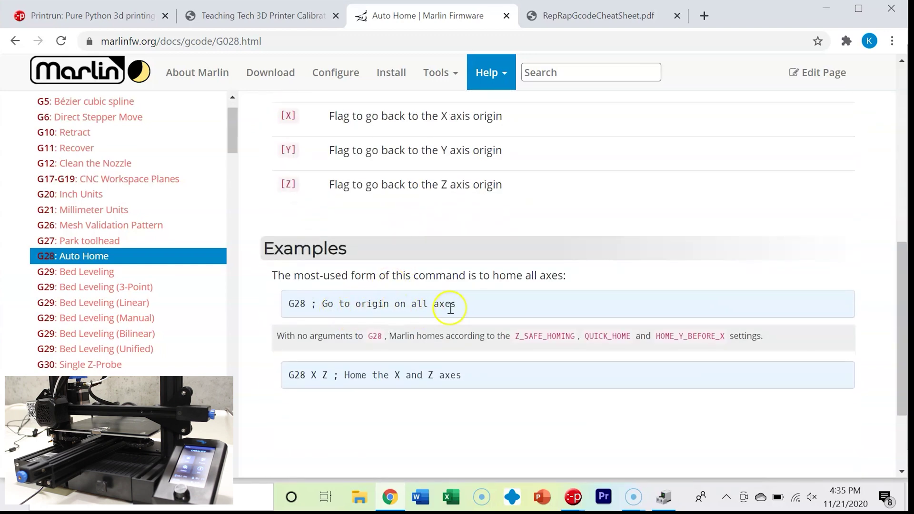
{"action": "scroll", "coordinate": [450, 308], "scroll_direction": "up", "scroll_amount": 9}
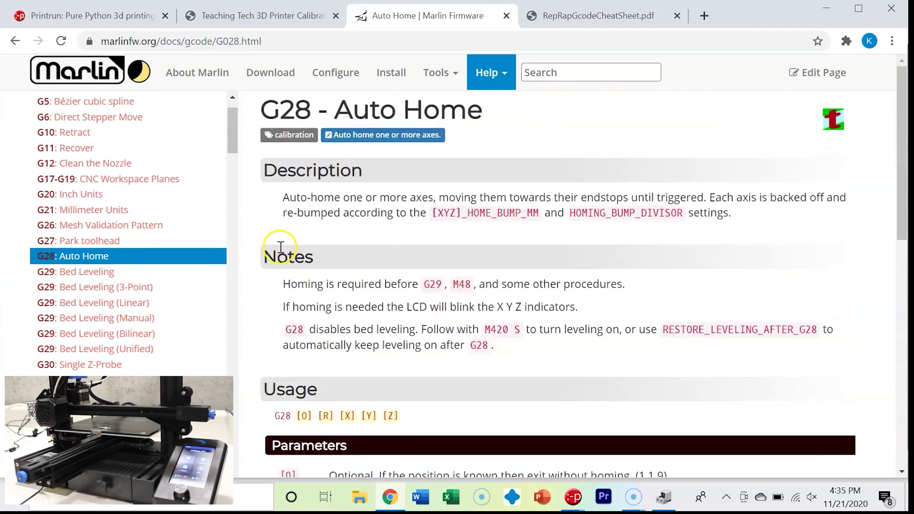
{"action": "left_click", "coordinate": [15, 41]}
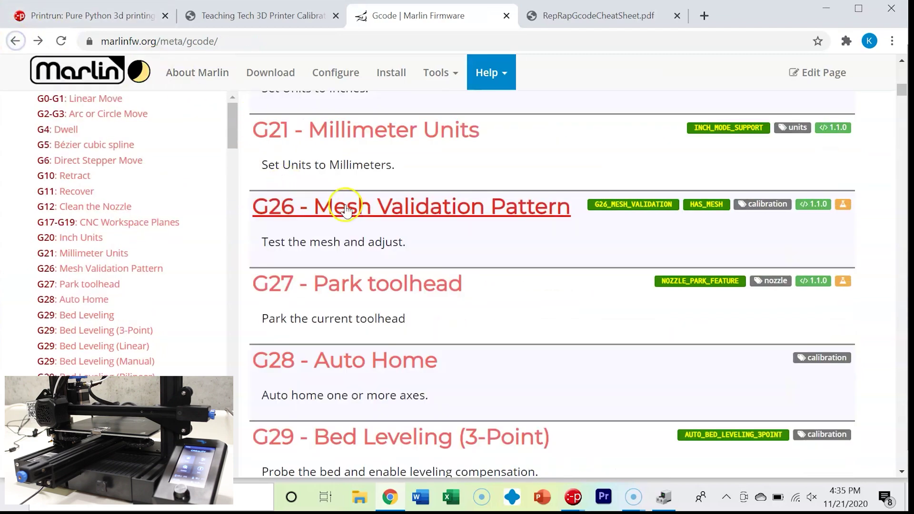
Scroll the G-code index back to the top.
{"action": "scroll", "coordinate": [345, 210], "scroll_direction": "down", "scroll_amount": 15}
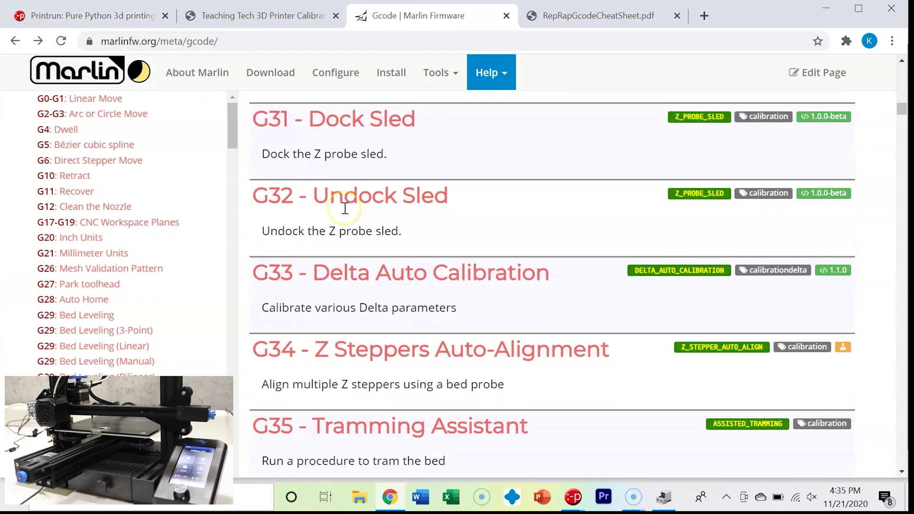
{"action": "scroll", "coordinate": [346, 210], "scroll_direction": "down", "scroll_amount": 8}
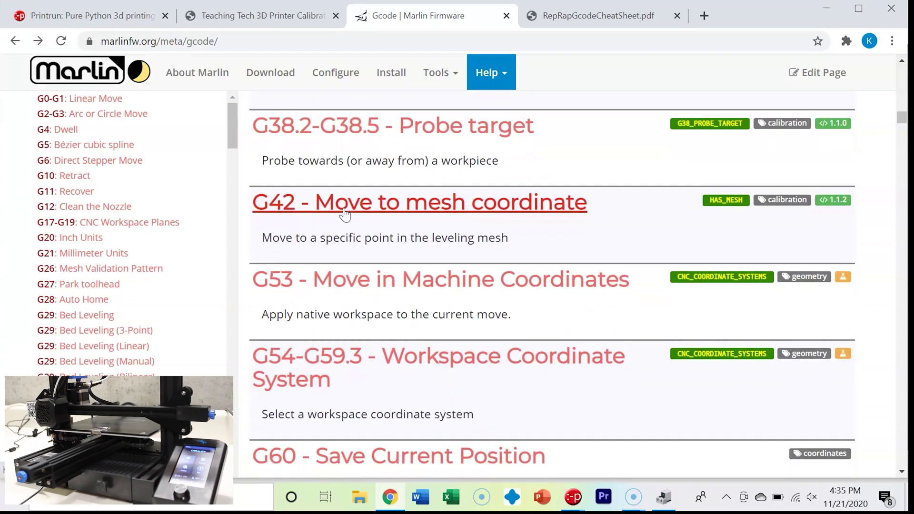
{"action": "scroll", "coordinate": [345, 215], "scroll_direction": "down", "scroll_amount": 8}
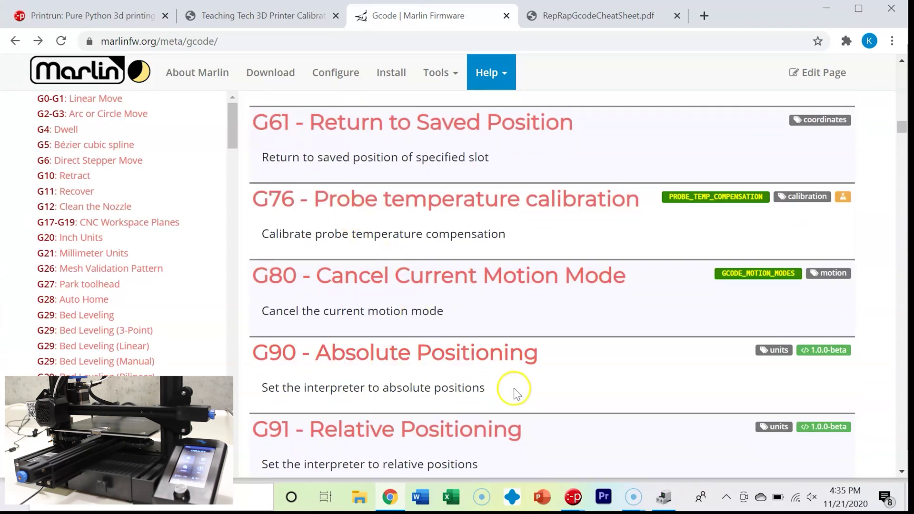
{"action": "scroll", "coordinate": [515, 391], "scroll_direction": "up", "scroll_amount": 20}
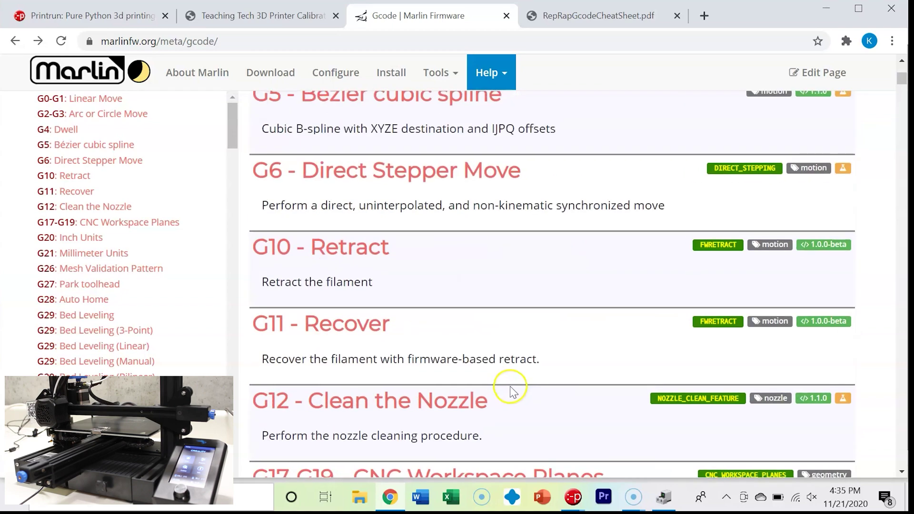
{"action": "scroll", "coordinate": [511, 392], "scroll_direction": "up", "scroll_amount": 6}
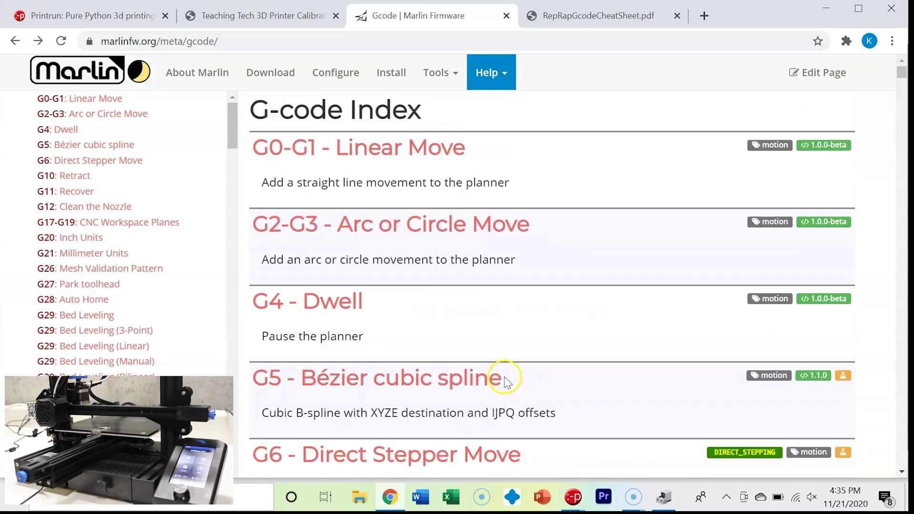
{"action": "left_click", "coordinate": [573, 499]}
Send g0 x50 y50 from the Pronterface console.
{"action": "left_click", "coordinate": [530, 460]}
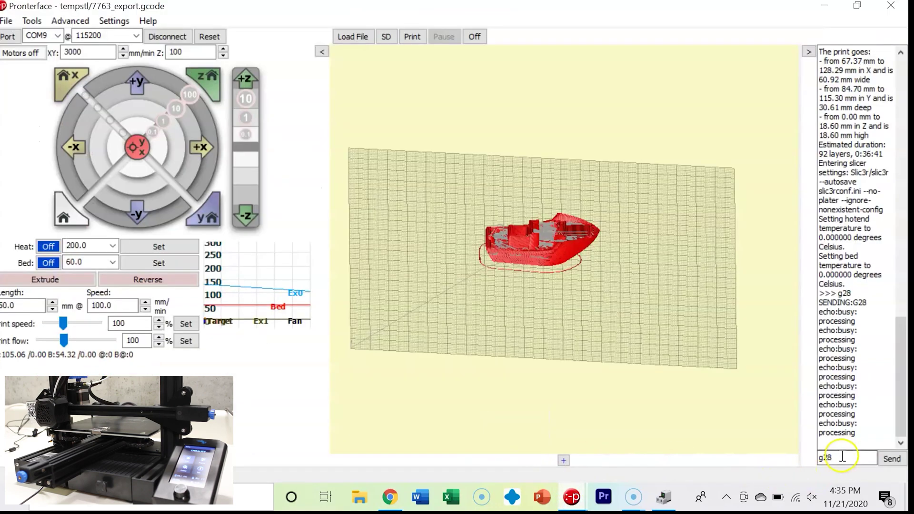
{"action": "left_click_drag", "start_coordinate": [852, 458], "coordinate": [814, 458]}
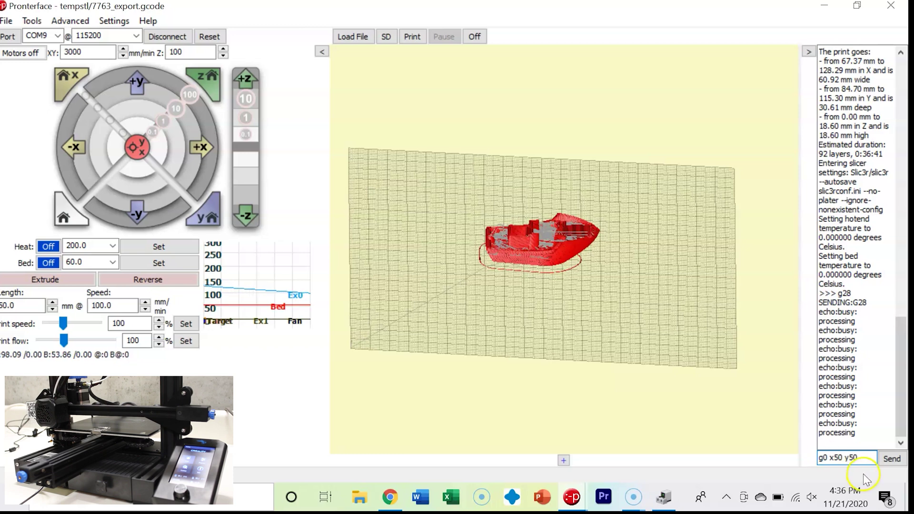
{"action": "left_click", "coordinate": [899, 463]}
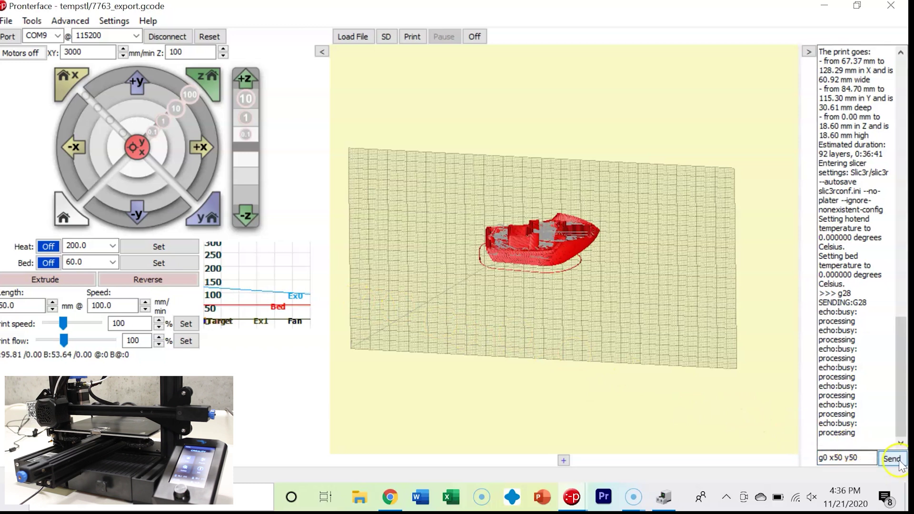
{"action": "left_click", "coordinate": [899, 464]}
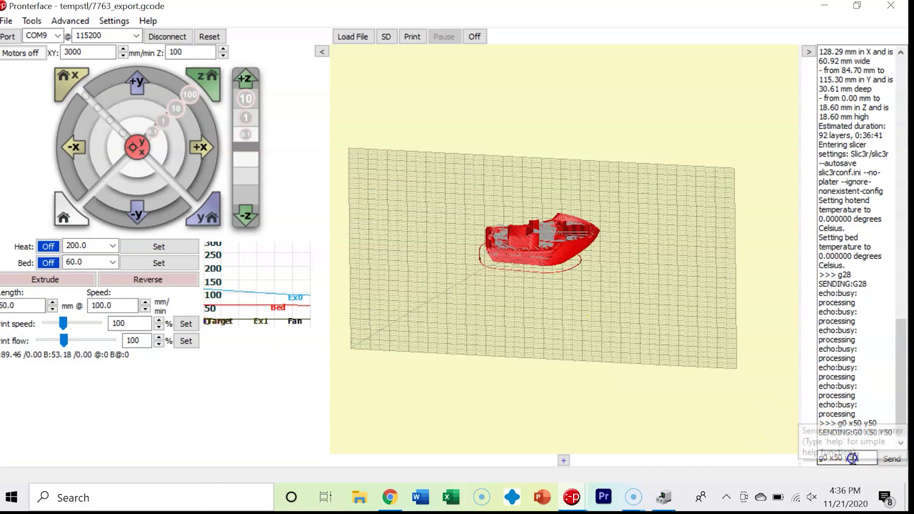
Repeat the move as g0 f2000 x50 y50 with feed rate 2000.
{"action": "left_click_drag", "start_coordinate": [857, 458], "coordinate": [823, 470]}
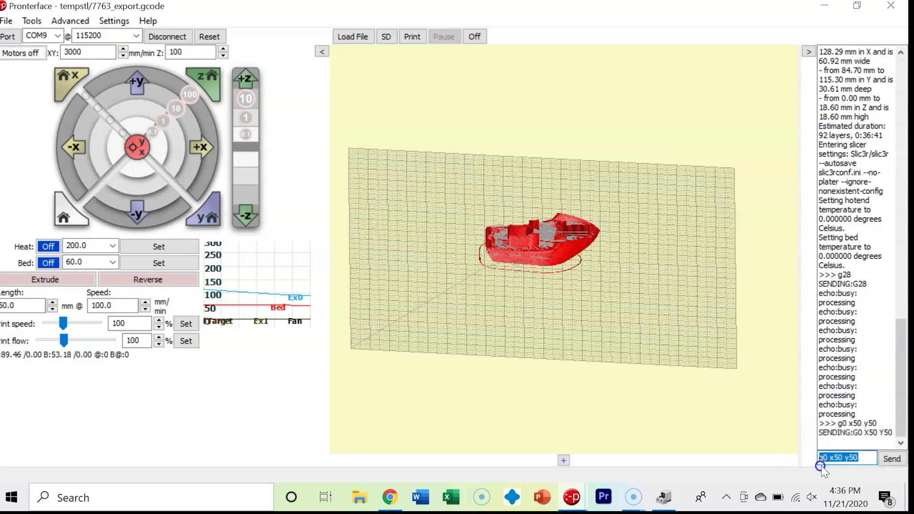
{"action": "left_click", "coordinate": [833, 459]}
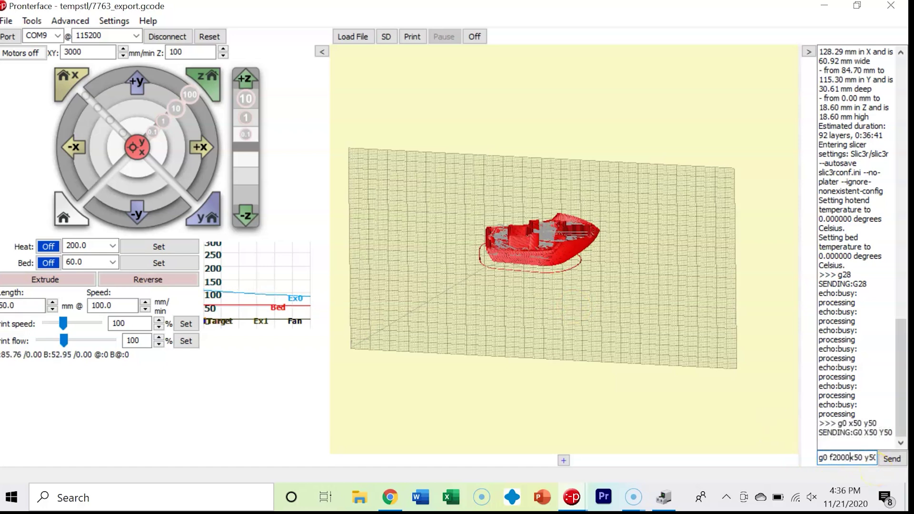
{"action": "type", "text": "f2000"}
{"action": "key", "text": "Return"}
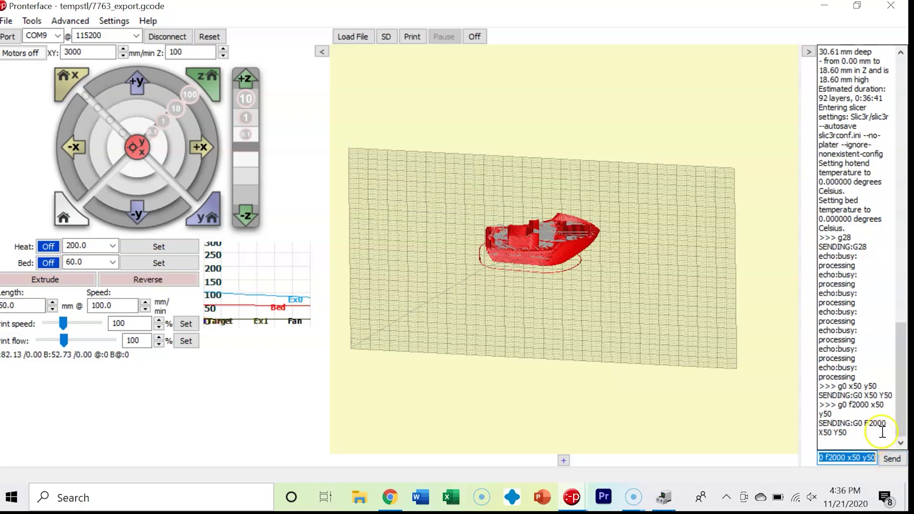
{"action": "left_click", "coordinate": [797, 450]}
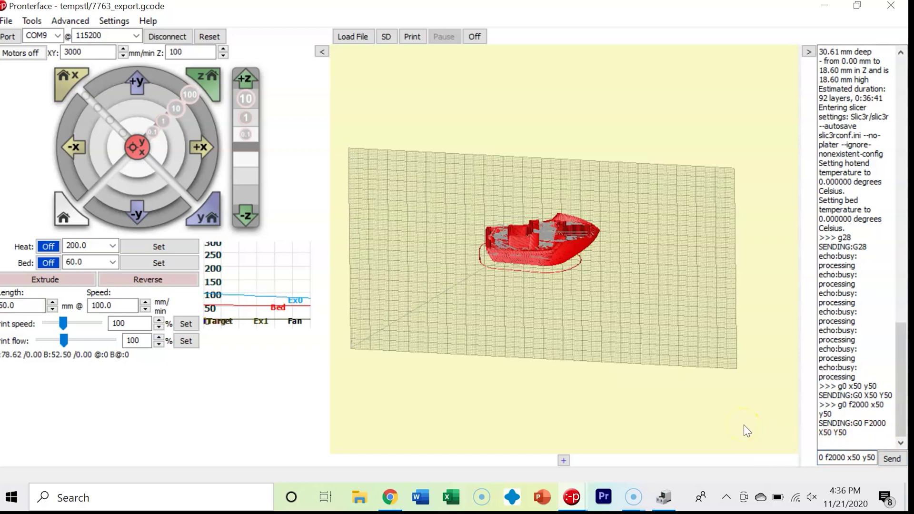
{"action": "left_click", "coordinate": [390, 497]}
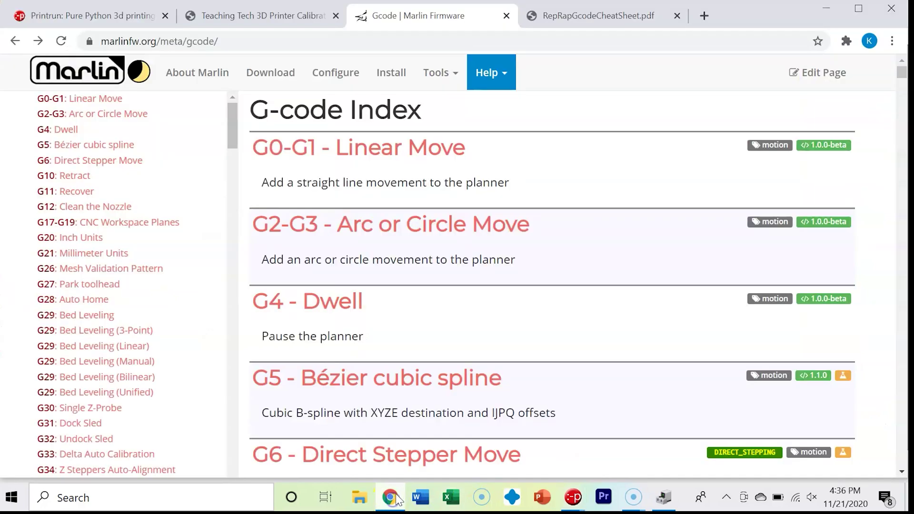
{"action": "scroll", "coordinate": [444, 425], "scroll_direction": "down", "scroll_amount": 20}
{"action": "scroll", "coordinate": [436, 427], "scroll_direction": "down", "scroll_amount": 20}
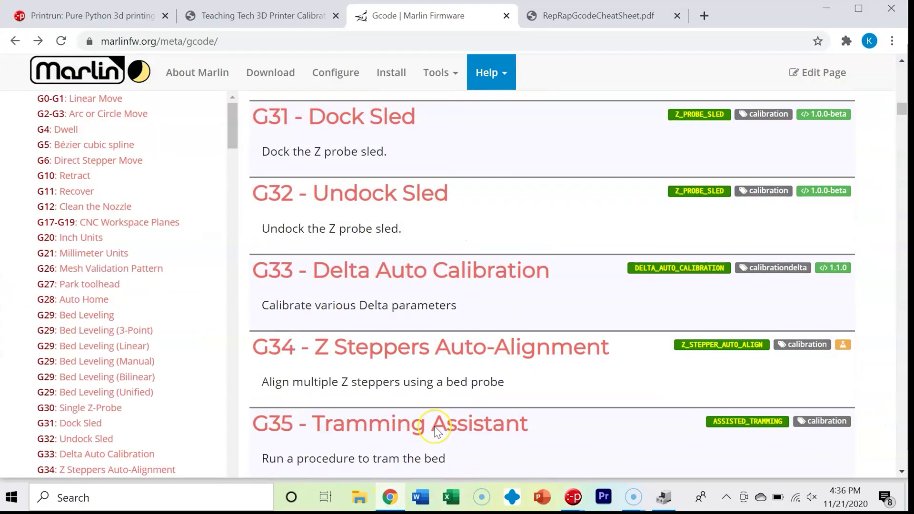
{"action": "scroll", "coordinate": [435, 427], "scroll_direction": "up", "scroll_amount": 6}
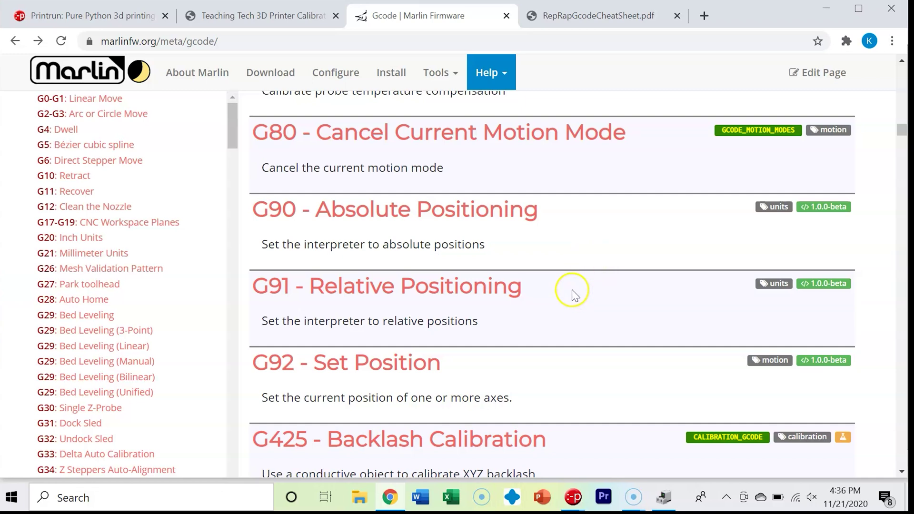
{"action": "scroll", "coordinate": [570, 295], "scroll_direction": "down", "scroll_amount": 3}
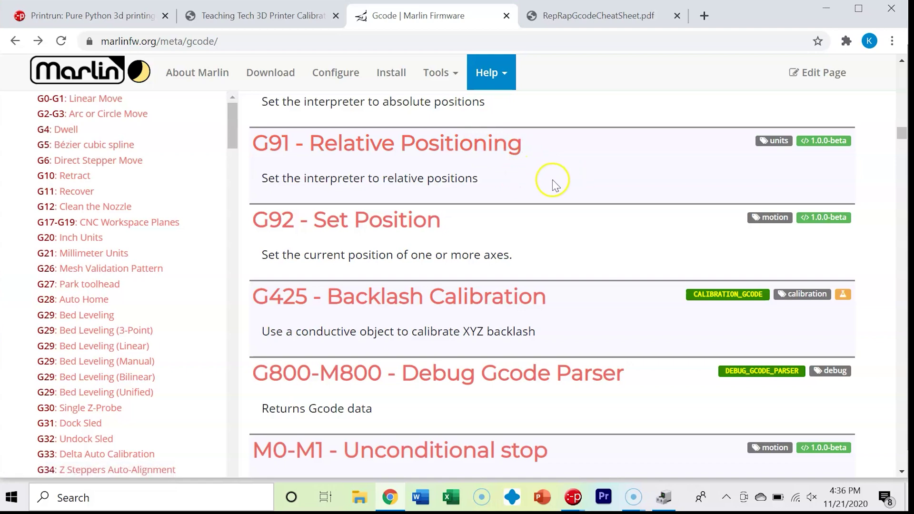
{"action": "scroll", "coordinate": [552, 186], "scroll_direction": "up", "scroll_amount": 3}
{"action": "scroll", "coordinate": [553, 190], "scroll_direction": "down", "scroll_amount": 15}
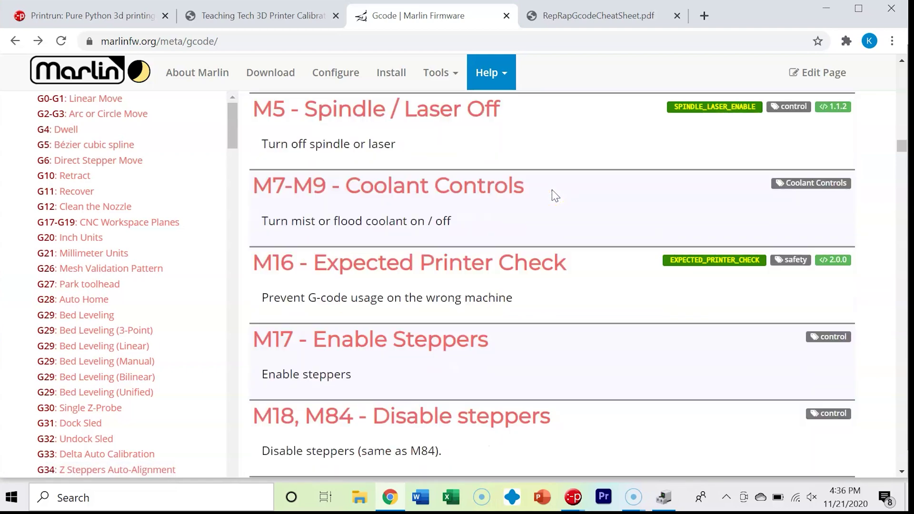
{"action": "scroll", "coordinate": [553, 190], "scroll_direction": "down", "scroll_amount": 5}
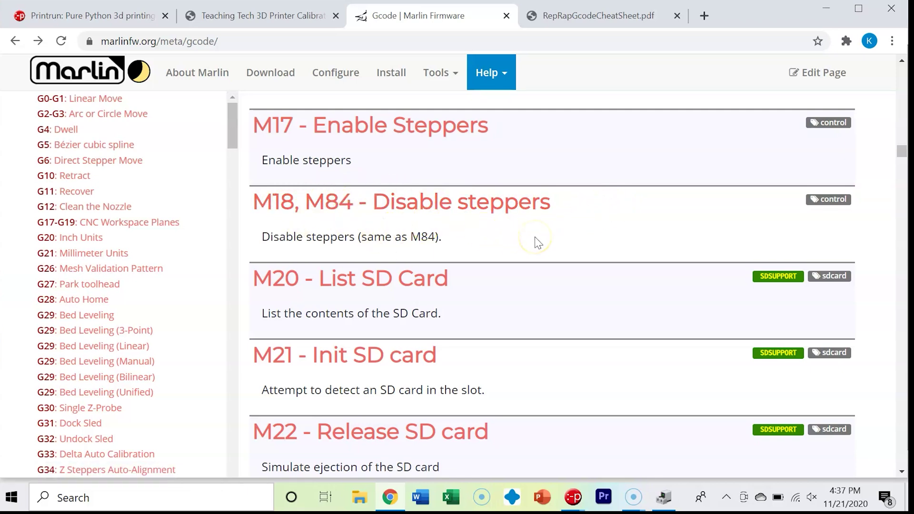
{"action": "scroll", "coordinate": [536, 241], "scroll_direction": "down", "scroll_amount": 15}
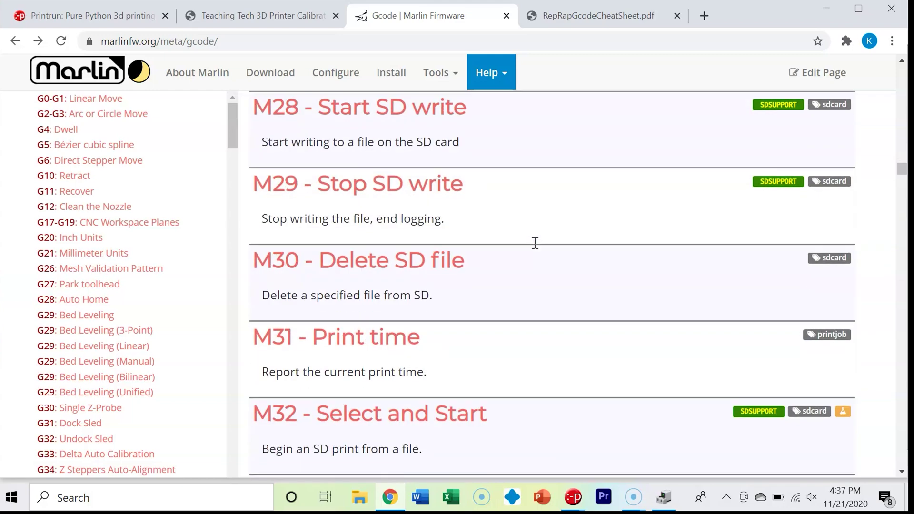
{"action": "scroll", "coordinate": [536, 243], "scroll_direction": "down", "scroll_amount": 16}
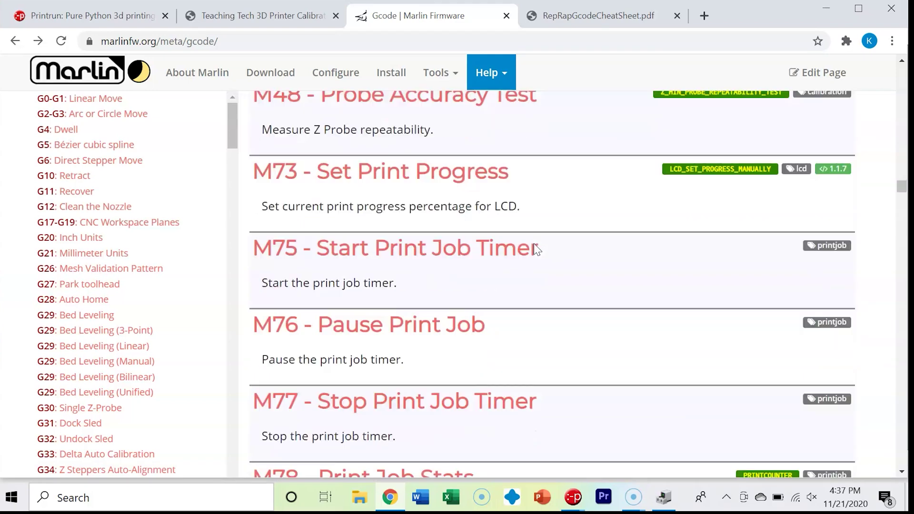
{"action": "scroll", "coordinate": [533, 244], "scroll_direction": "down", "scroll_amount": 15}
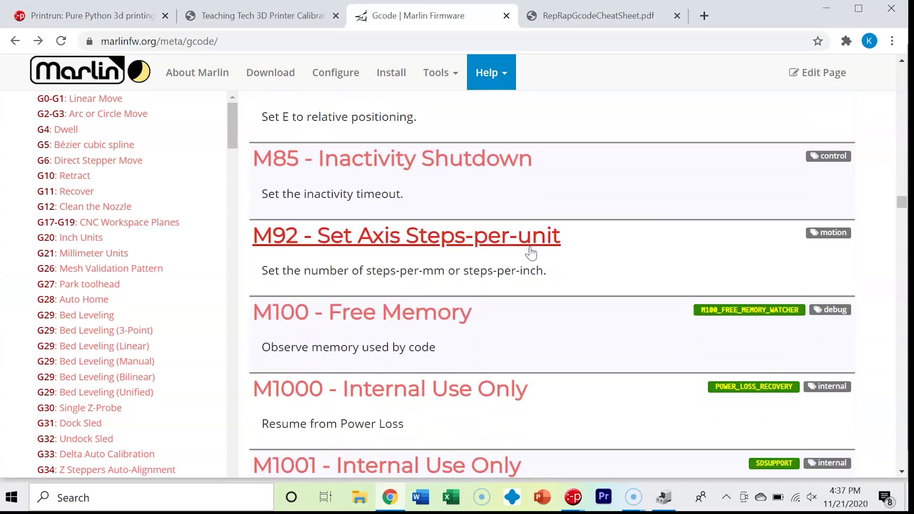
{"action": "scroll", "coordinate": [531, 252], "scroll_direction": "down", "scroll_amount": 5}
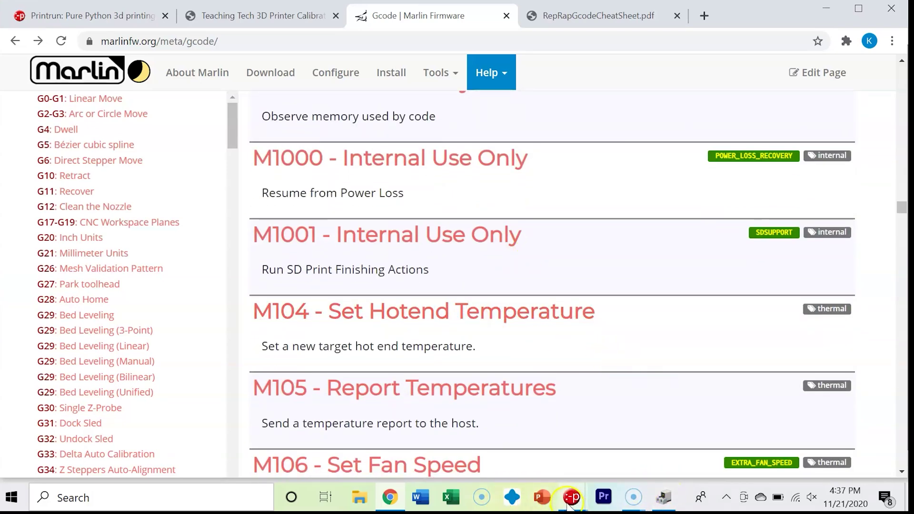
{"action": "mouse_move", "coordinate": [574, 498]}
{"action": "left_click", "coordinate": [543, 443]}
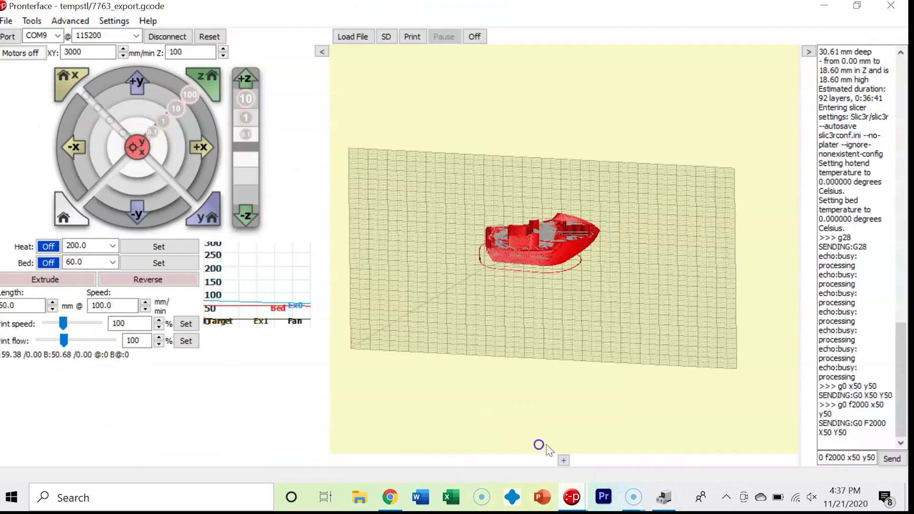
Send g0 f2000 x100 y100, then resend the same move command.
{"action": "left_click", "coordinate": [844, 456]}
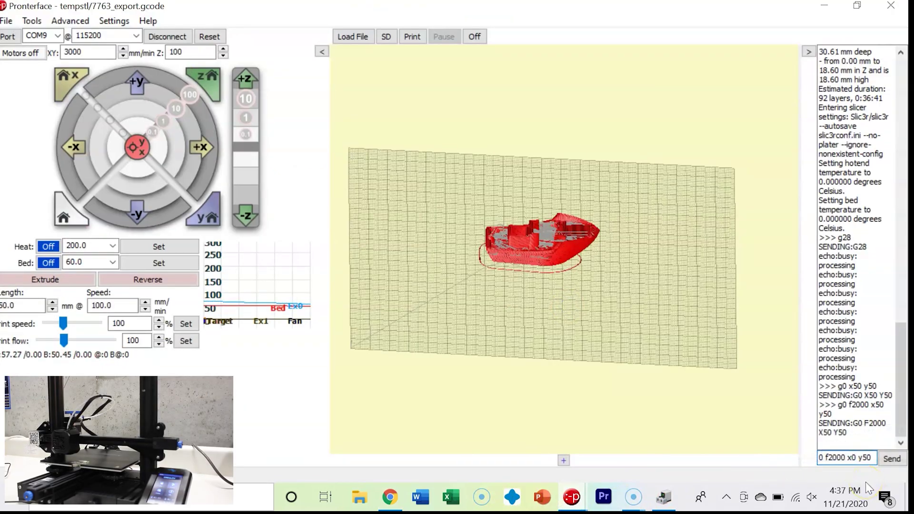
{"action": "left_click", "coordinate": [861, 457]}
{"action": "type", "text": "10"}
{"action": "key", "text": "Return"}
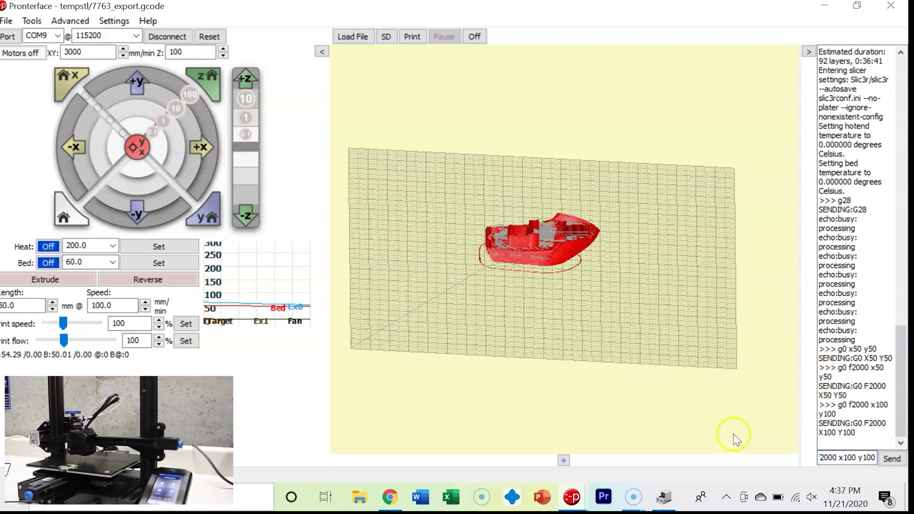
{"action": "left_click", "coordinate": [872, 435]}
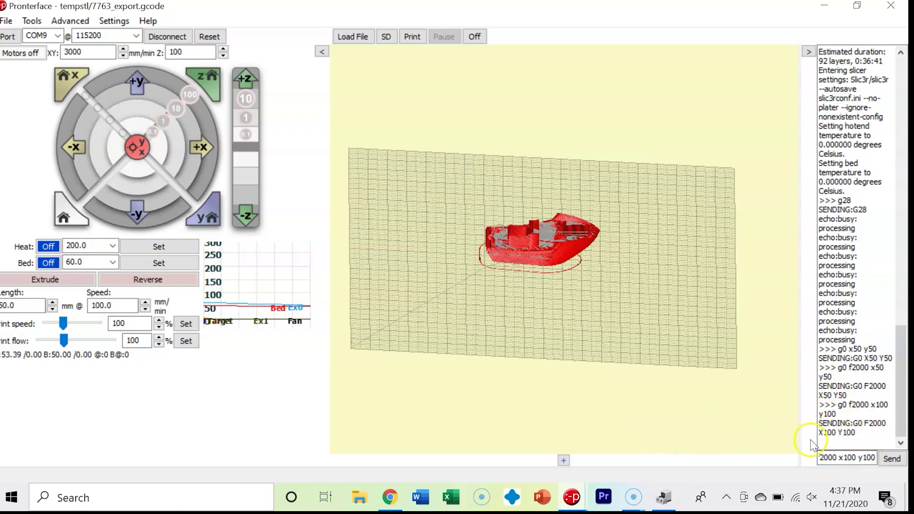
{"action": "left_click", "coordinate": [737, 453]}
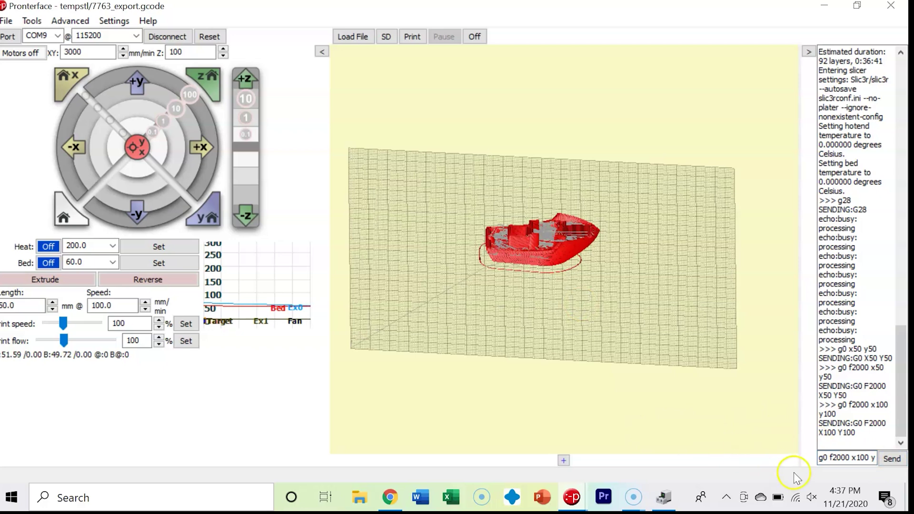
{"action": "left_click_drag", "start_coordinate": [820, 458], "coordinate": [903, 457]}
{"action": "left_click", "coordinate": [903, 458]}
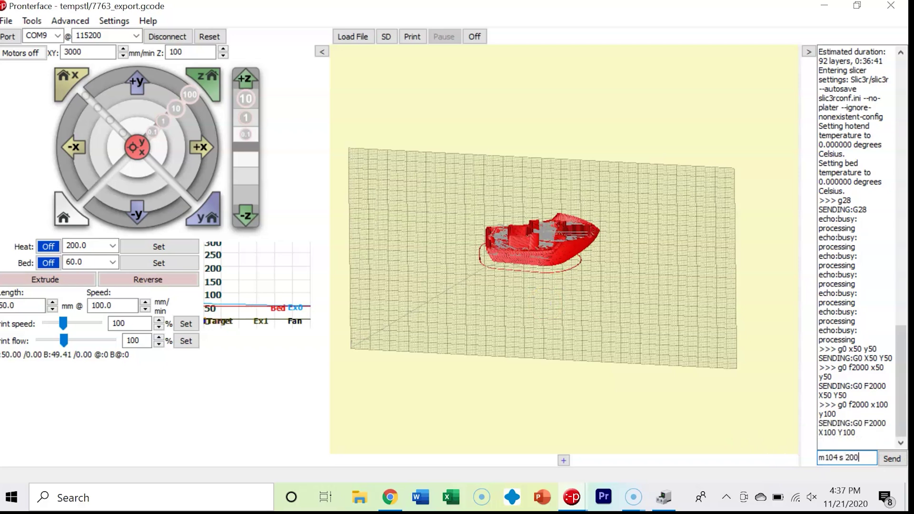
Send m104 s 200, then remove the stray space and resend as M104 S200.
{"action": "key", "text": "Return"}
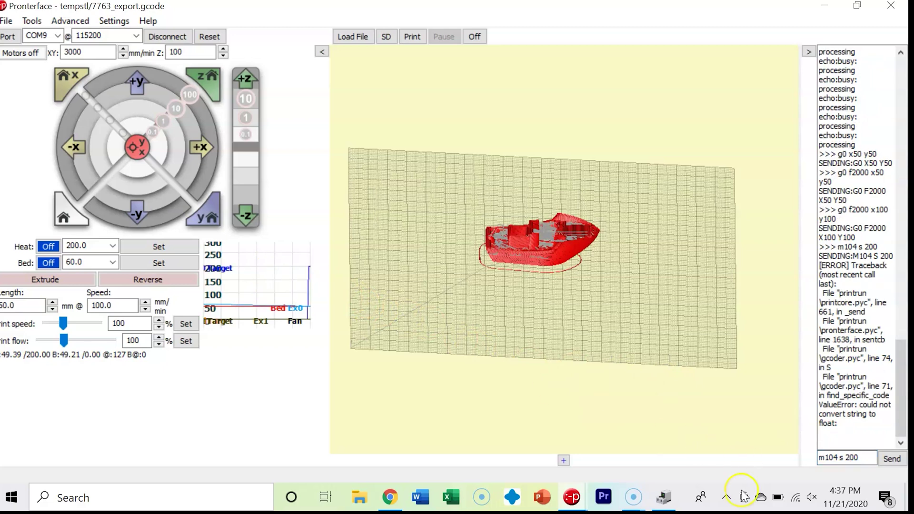
{"action": "left_click", "coordinate": [847, 457]}
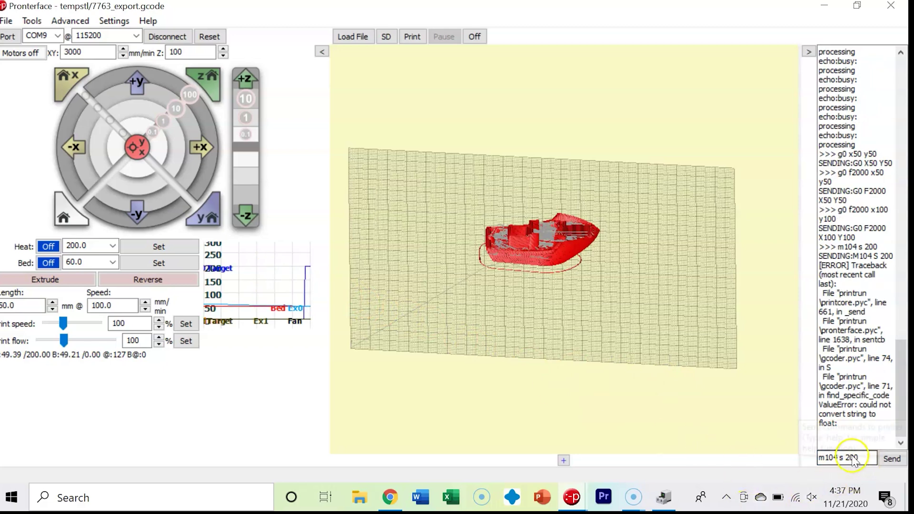
{"action": "key", "text": "BackSpace"}
{"action": "left_click", "coordinate": [892, 459]}
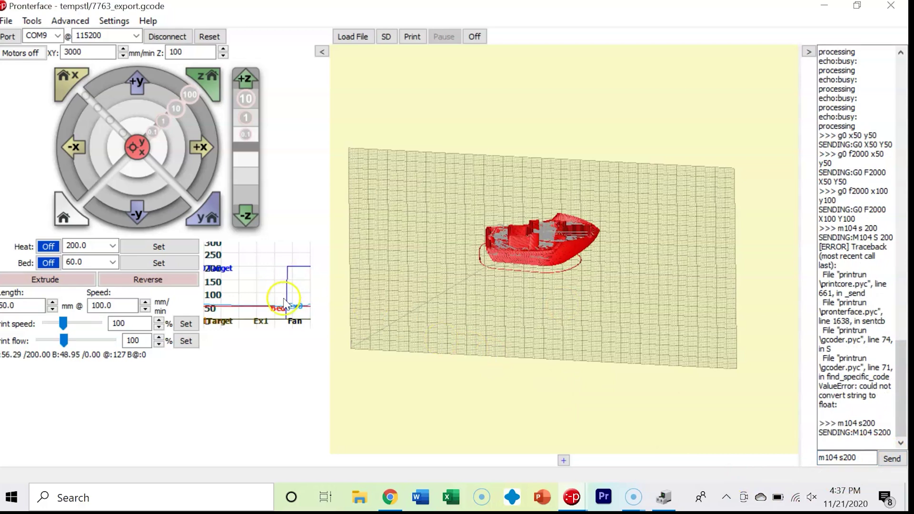
Check the temperature graph, then lower the hotend target to 25 °C with M104 S25.
{"action": "mouse_move", "coordinate": [573, 500]}
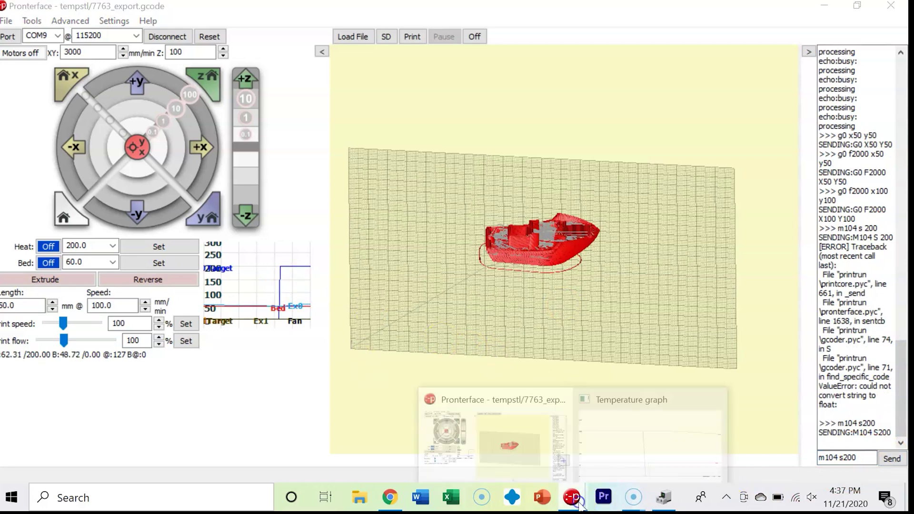
{"action": "left_click", "coordinate": [596, 405]}
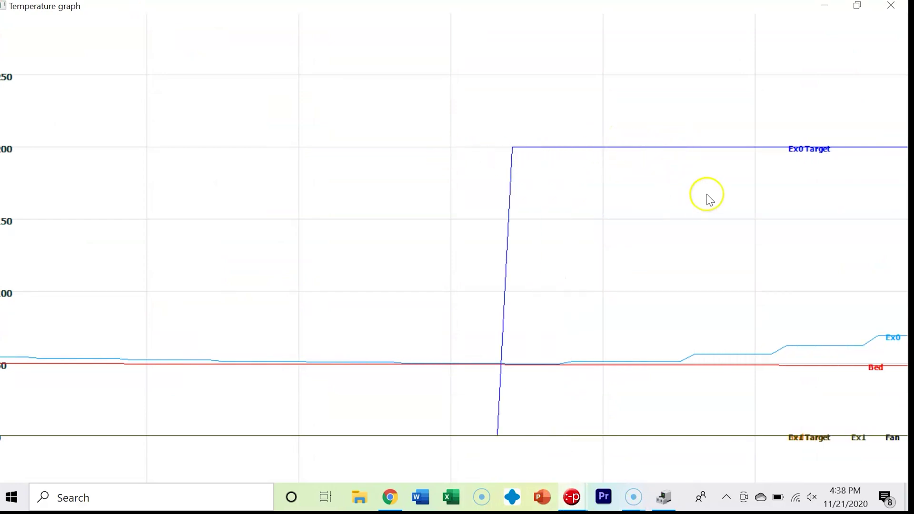
{"action": "left_click", "coordinate": [825, 6]}
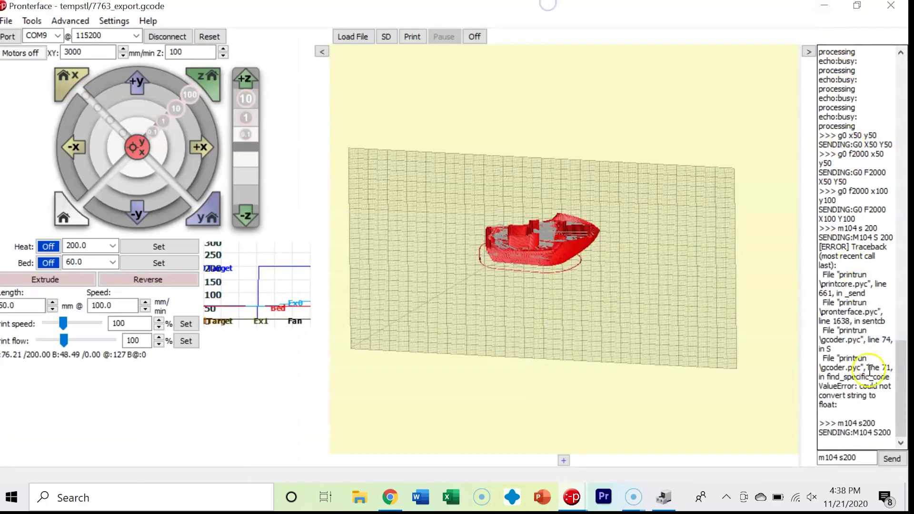
{"action": "key", "text": "BackSpace"}
{"action": "key", "text": "BackSpace"}
{"action": "key", "text": "BackSpace"}
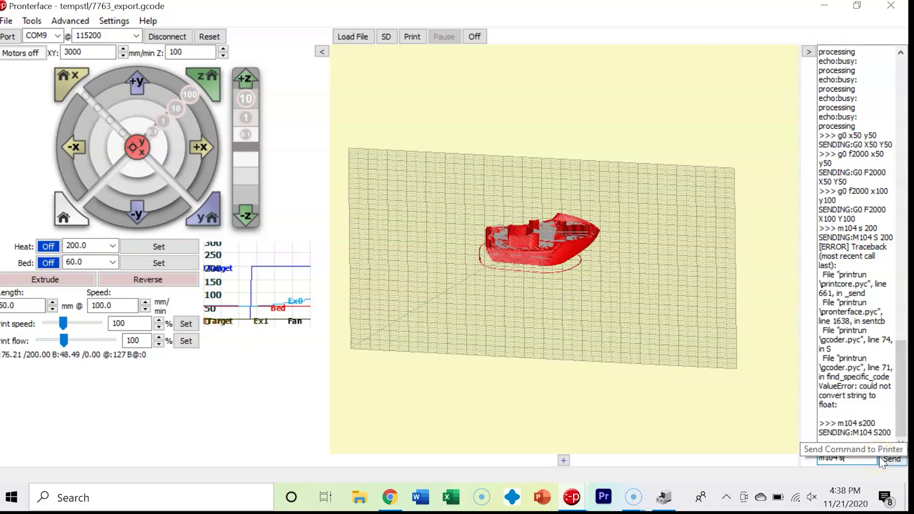
{"action": "type", "text": "0"}
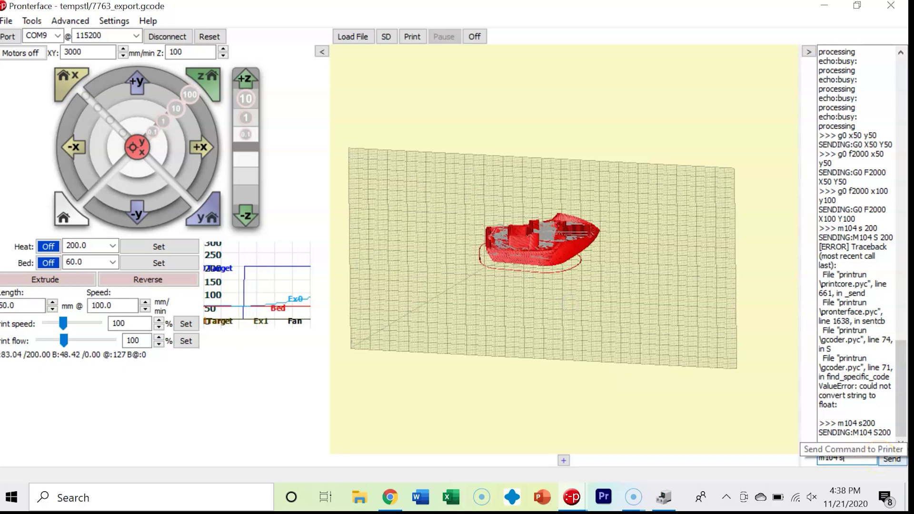
{"action": "left_click", "coordinate": [891, 459]}
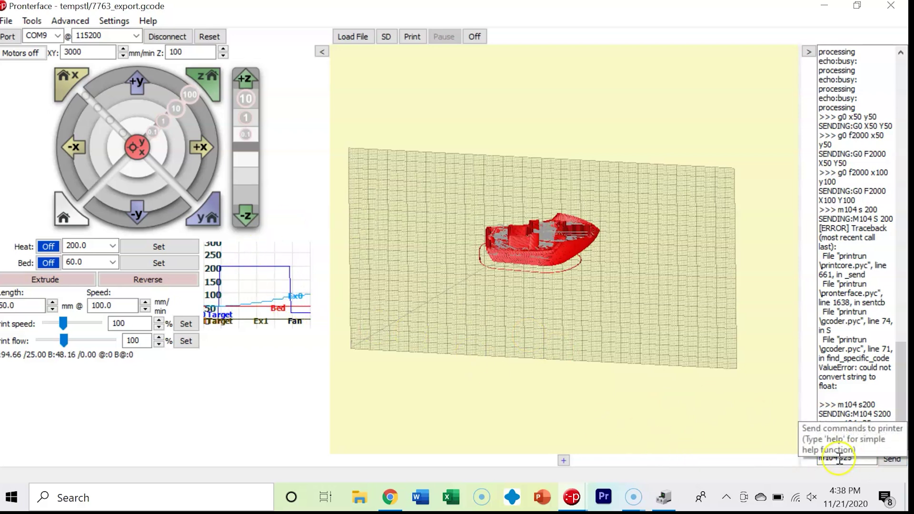
Consult the Marlin G-code reference in the browser, then come back to Pronterface.
{"action": "left_click", "coordinate": [473, 502]}
{"action": "scroll", "coordinate": [421, 430], "scroll_direction": "down", "scroll_amount": 10}
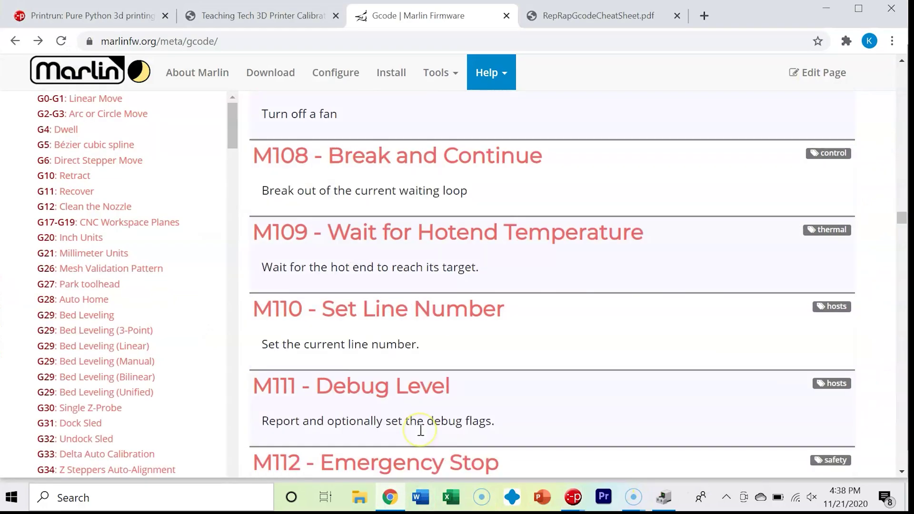
{"action": "scroll", "coordinate": [421, 430], "scroll_direction": "down", "scroll_amount": 15}
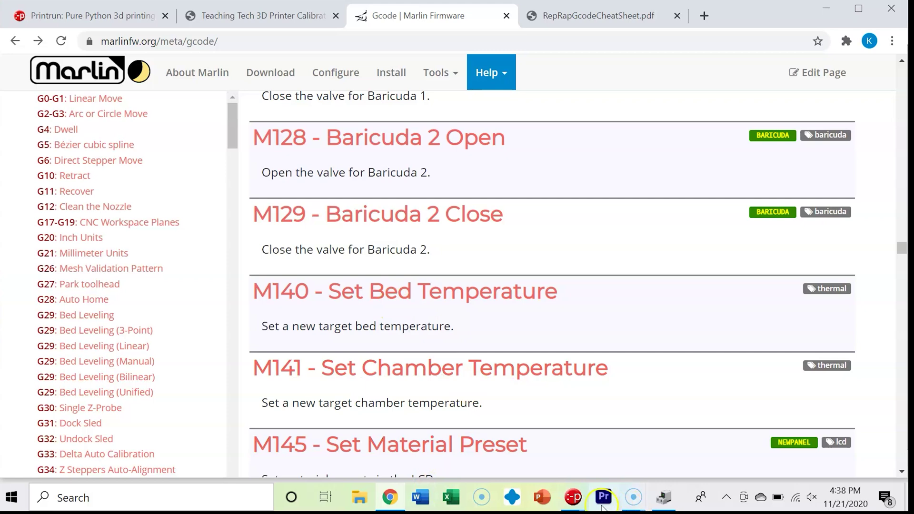
{"action": "mouse_move", "coordinate": [573, 500]}
{"action": "left_click", "coordinate": [562, 436]}
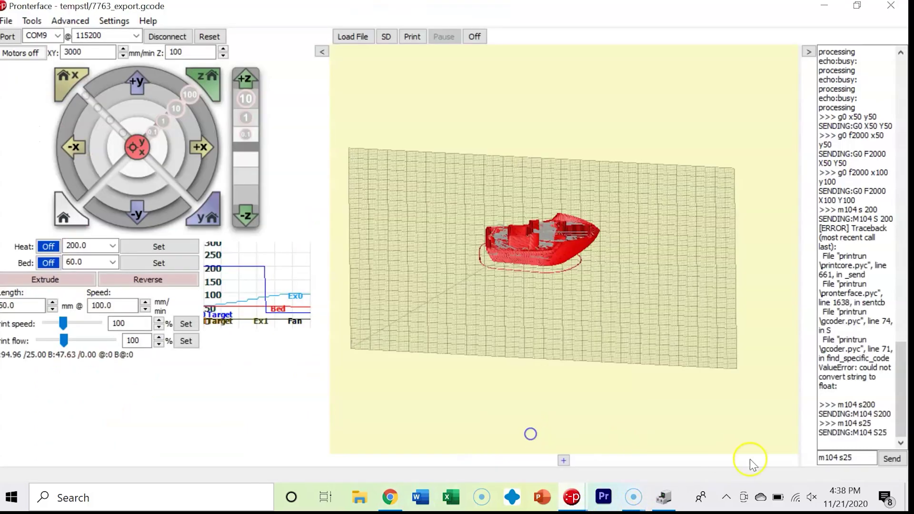
Edit the previous console command into M140 S60 and send it to heat the bed to 60 °C.
{"action": "left_click", "coordinate": [841, 459]}
{"action": "key", "text": "BackSpace"}
{"action": "key", "text": "BackSpace"}
{"action": "key", "text": "BackSpace"}
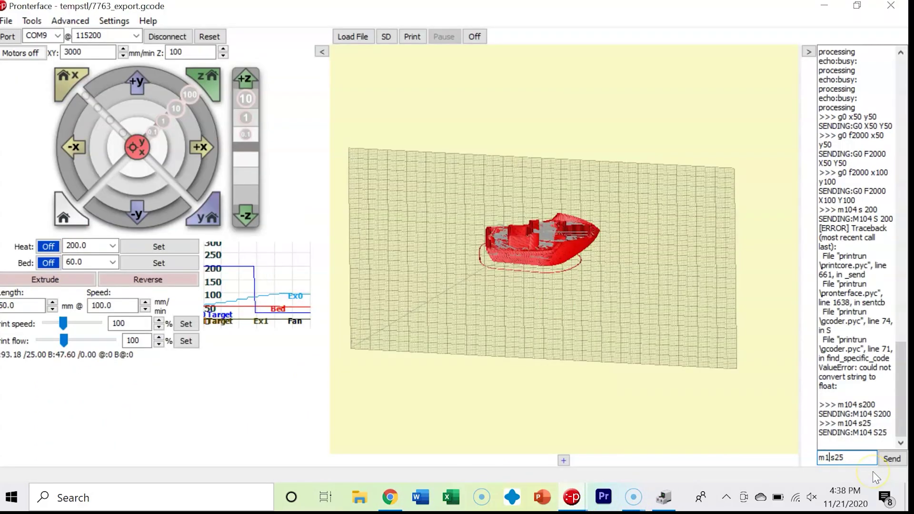
{"action": "type", "text": "40 s"}
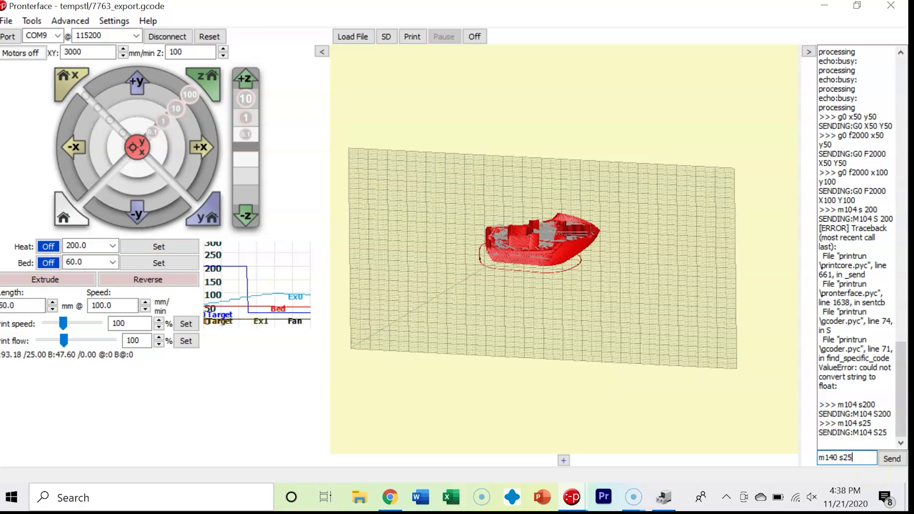
{"action": "type", "text": "60"}
{"action": "key", "text": "Return"}
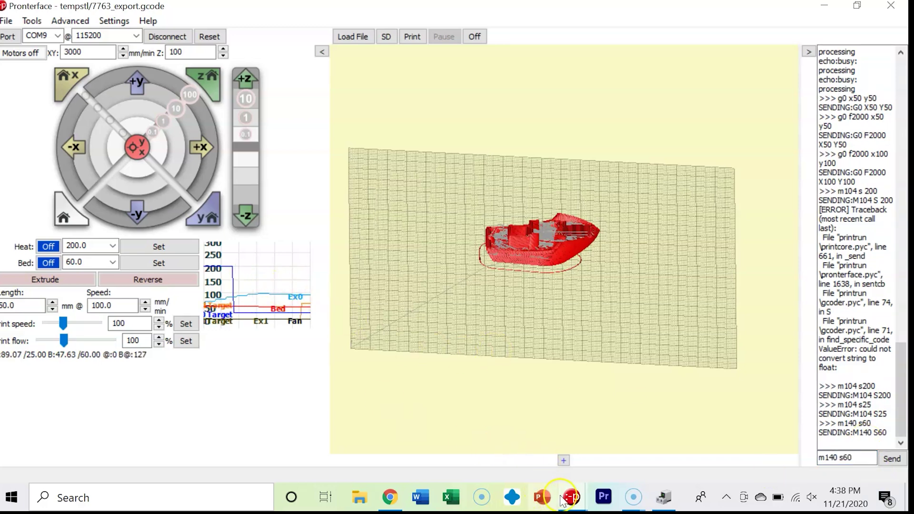
Check the Temperature graph window, then send M140 S25 to lower the bed target to 25 °C.
{"action": "mouse_move", "coordinate": [571, 497]}
{"action": "left_click", "coordinate": [619, 452]}
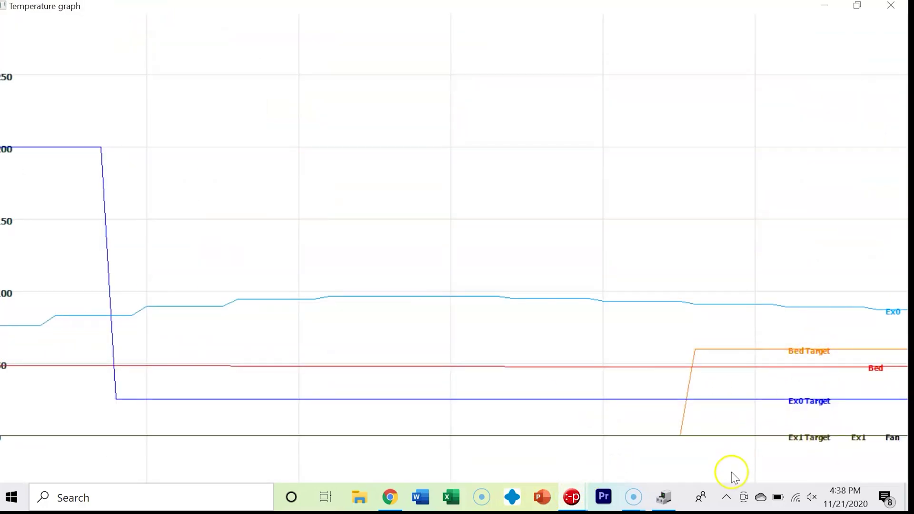
{"action": "mouse_move", "coordinate": [573, 497]}
{"action": "left_click", "coordinate": [597, 478]}
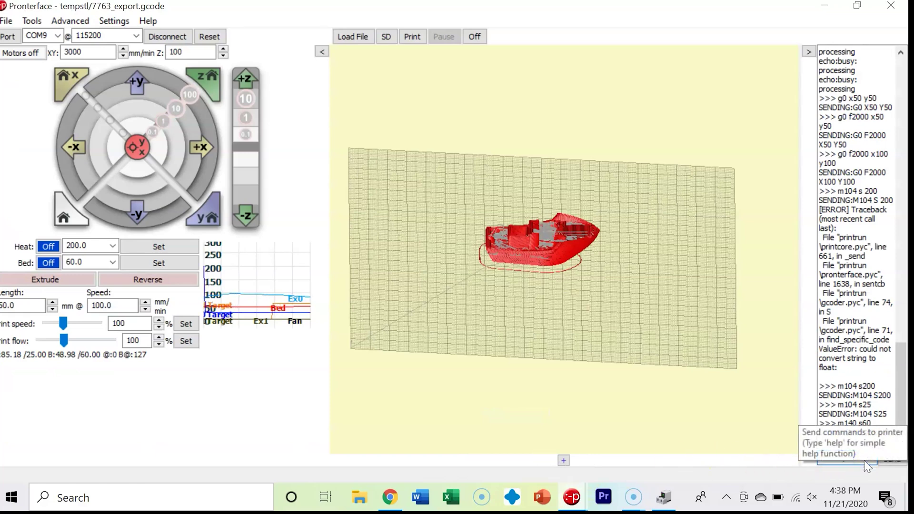
{"action": "key", "text": "Return"}
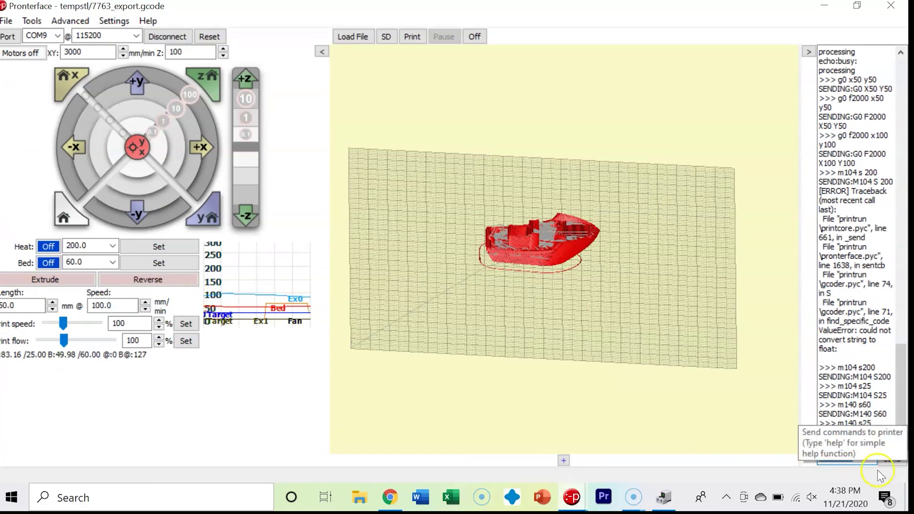
Read the Marlin M500–M504 EEPROM entries, including M503 Report Settings, then return to Pronterface.
{"action": "left_click", "coordinate": [391, 498]}
{"action": "scroll", "coordinate": [415, 429], "scroll_direction": "down", "scroll_amount": 20}
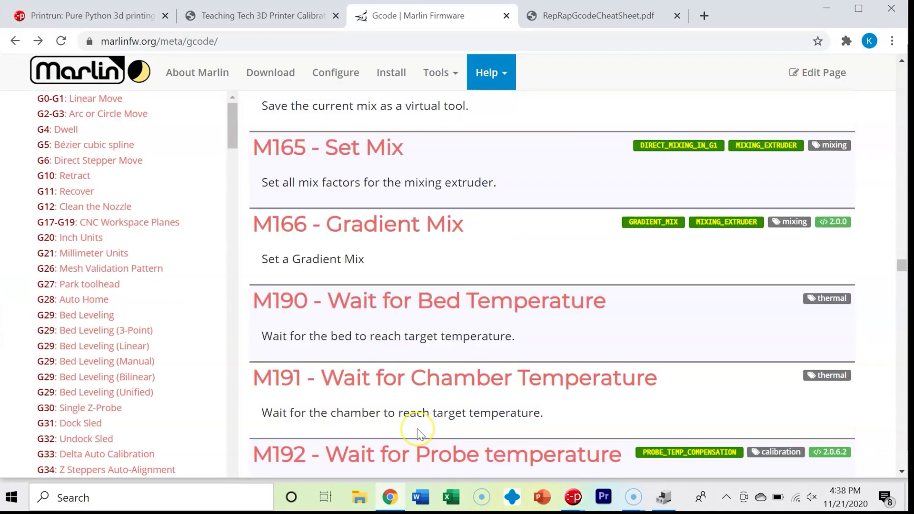
{"action": "scroll", "coordinate": [418, 430], "scroll_direction": "down", "scroll_amount": 20}
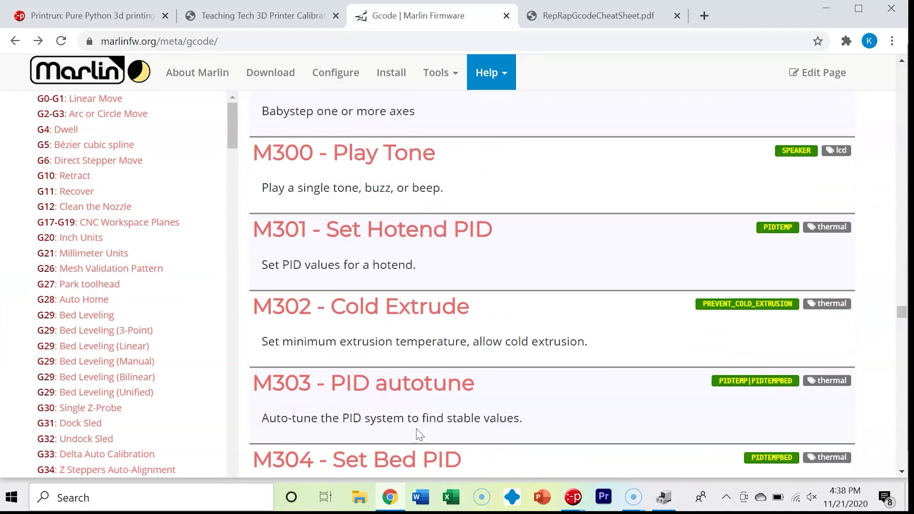
{"action": "scroll", "coordinate": [418, 434], "scroll_direction": "down", "scroll_amount": 8}
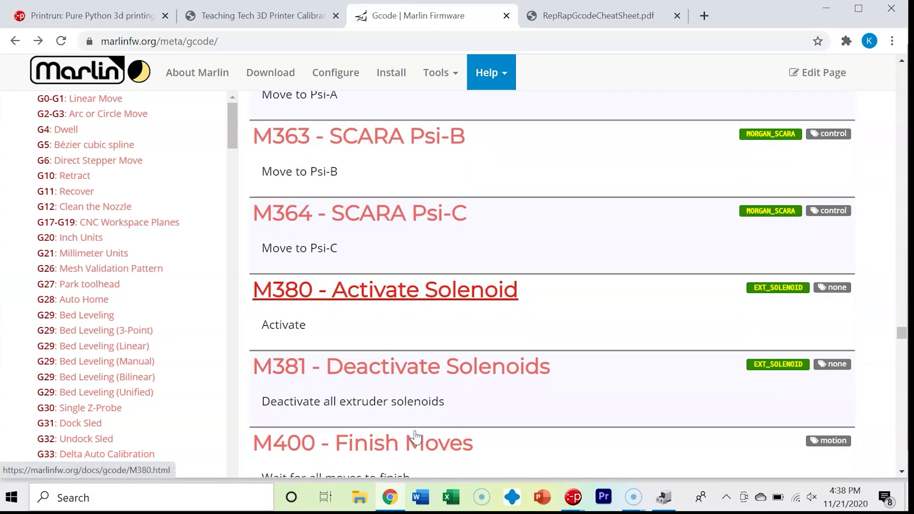
{"action": "scroll", "coordinate": [415, 437], "scroll_direction": "up", "scroll_amount": 10}
{"action": "scroll", "coordinate": [415, 438], "scroll_direction": "up", "scroll_amount": 6}
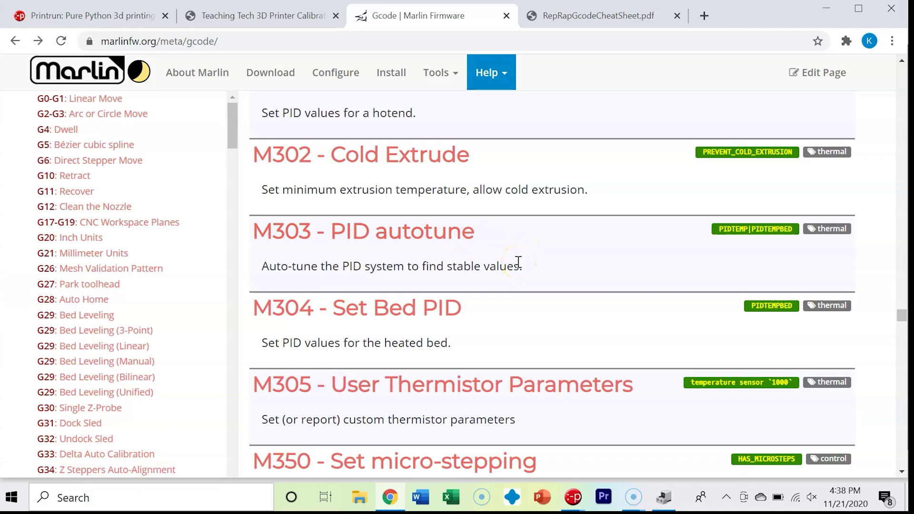
{"action": "scroll", "coordinate": [519, 262], "scroll_direction": "down", "scroll_amount": 1}
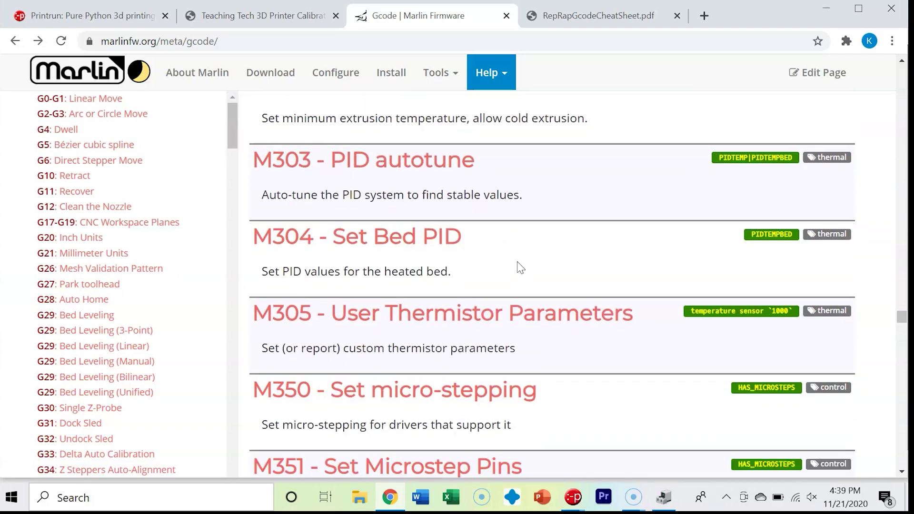
{"action": "scroll", "coordinate": [521, 267], "scroll_direction": "down", "scroll_amount": 11}
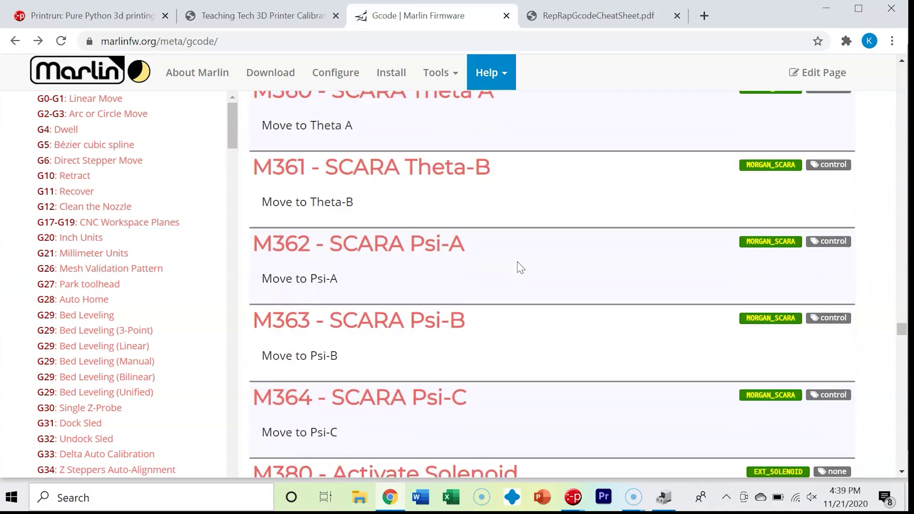
{"action": "scroll", "coordinate": [519, 267], "scroll_direction": "down", "scroll_amount": 12}
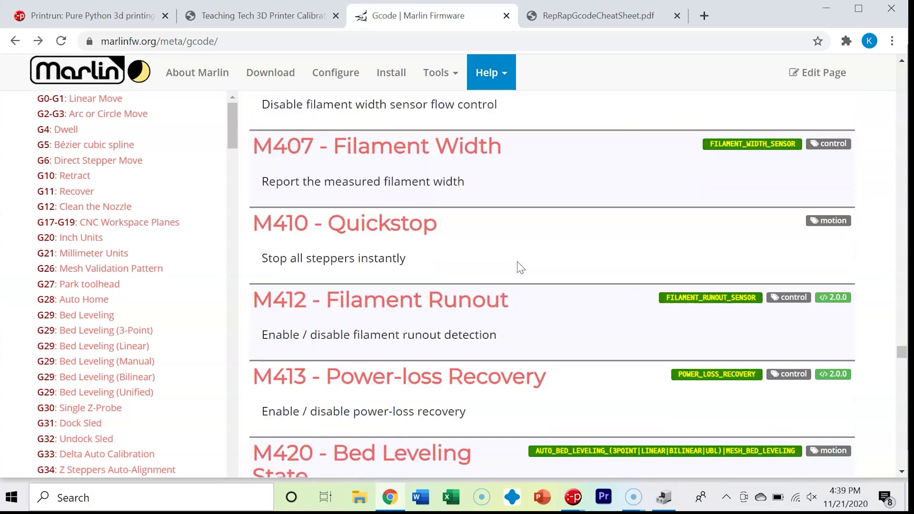
{"action": "scroll", "coordinate": [520, 268], "scroll_direction": "down", "scroll_amount": 11}
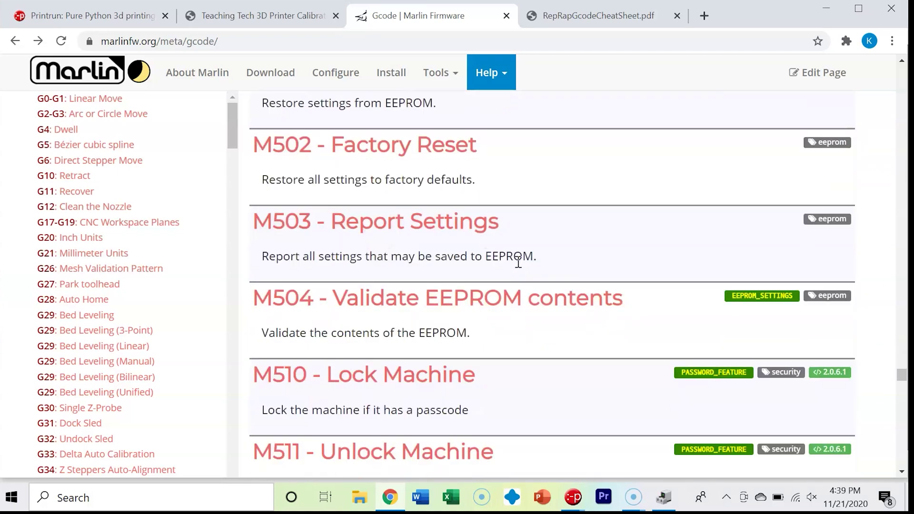
{"action": "scroll", "coordinate": [433, 245], "scroll_direction": "up", "scroll_amount": 5}
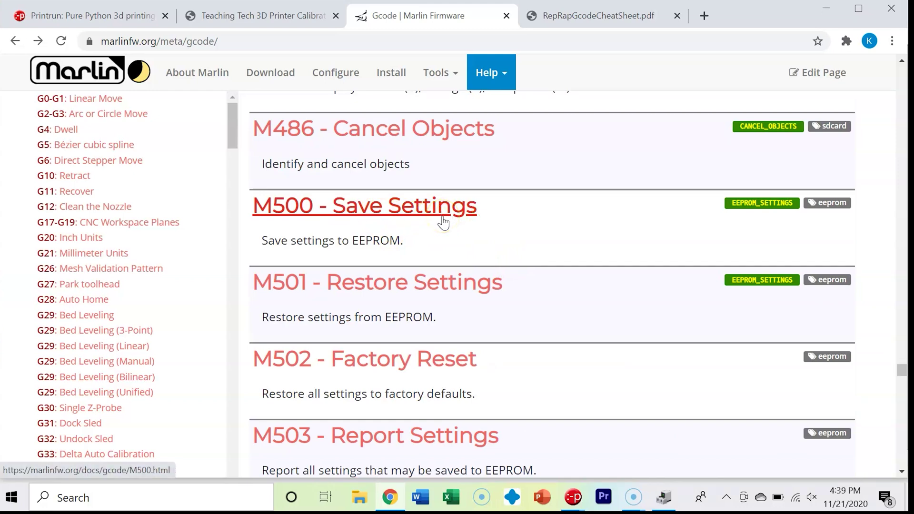
{"action": "scroll", "coordinate": [439, 228], "scroll_direction": "down", "scroll_amount": 2}
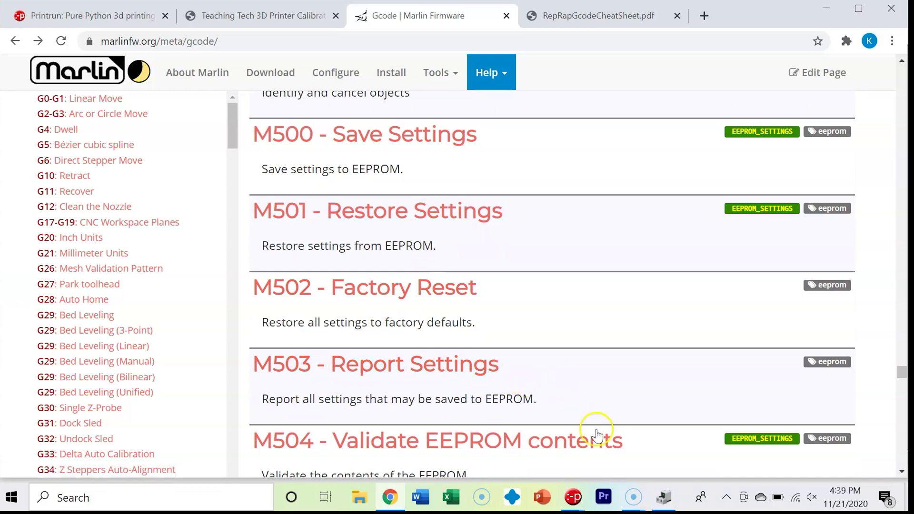
{"action": "mouse_move", "coordinate": [573, 504]}
{"action": "left_click", "coordinate": [540, 447]}
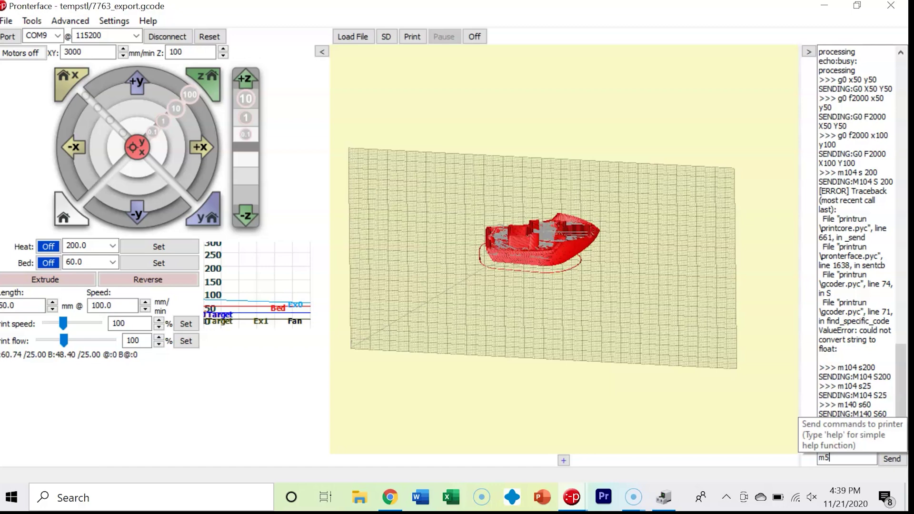
Send M503 and locate the m503 entry in the console log.
{"action": "key", "text": "Return"}
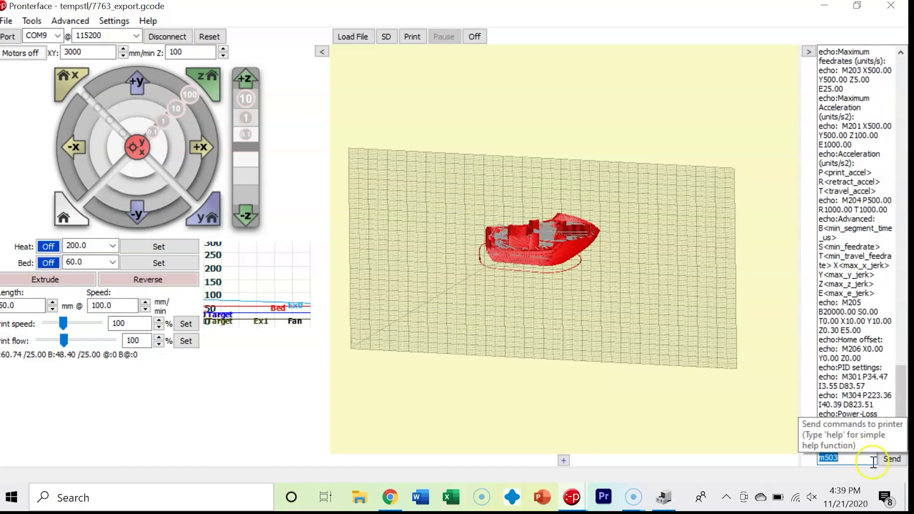
{"action": "scroll", "coordinate": [851, 329], "scroll_direction": "up", "scroll_amount": 3}
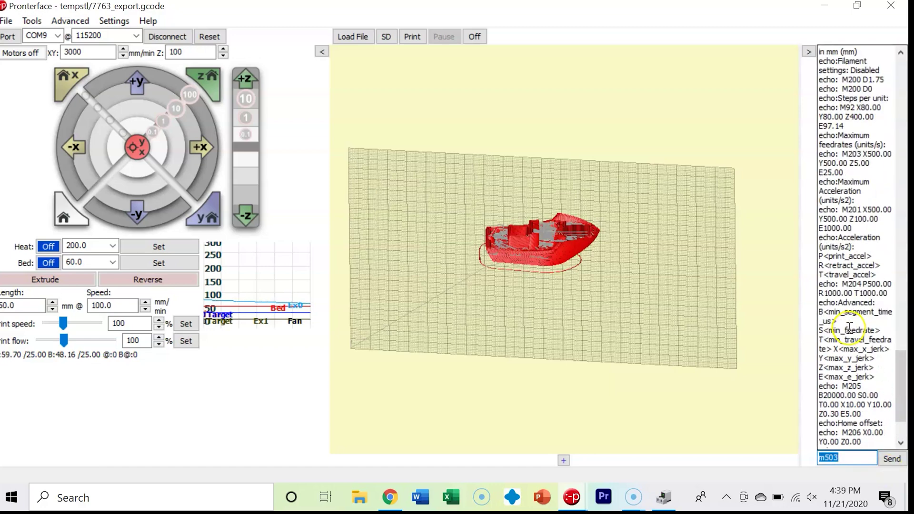
{"action": "scroll", "coordinate": [850, 328], "scroll_direction": "up", "scroll_amount": 3}
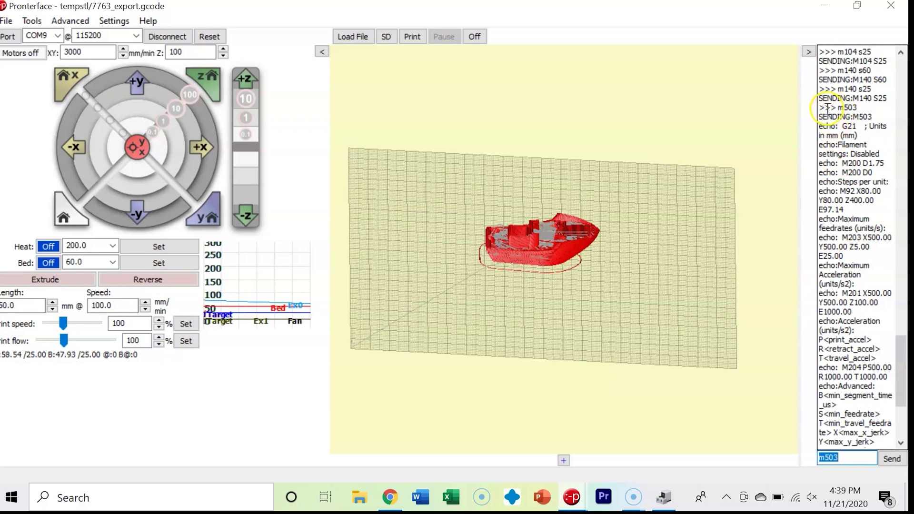
{"action": "left_click_drag", "start_coordinate": [828, 108], "coordinate": [858, 105]}
{"action": "left_click", "coordinate": [856, 119]}
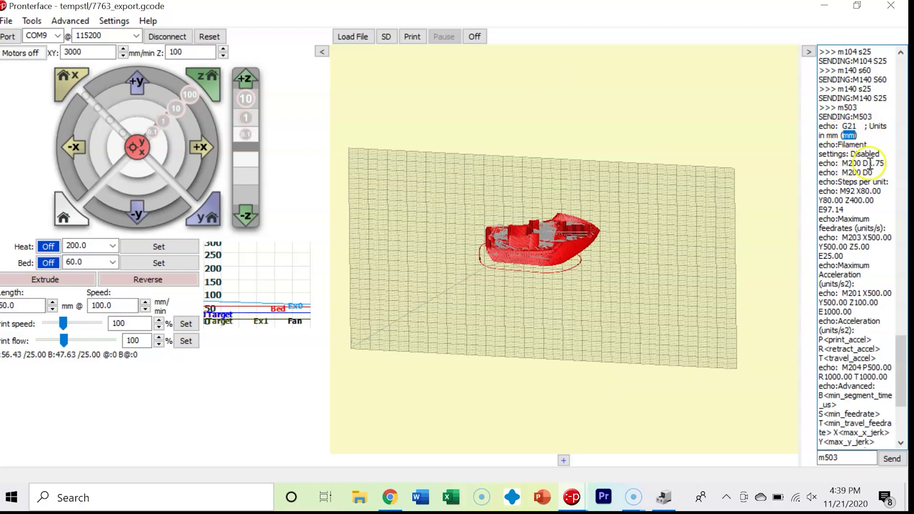
Review the reported steps per unit, feedrates, acceleration, home offset, PID and power-loss settings.
{"action": "scroll", "coordinate": [863, 164], "scroll_direction": "down", "scroll_amount": 1}
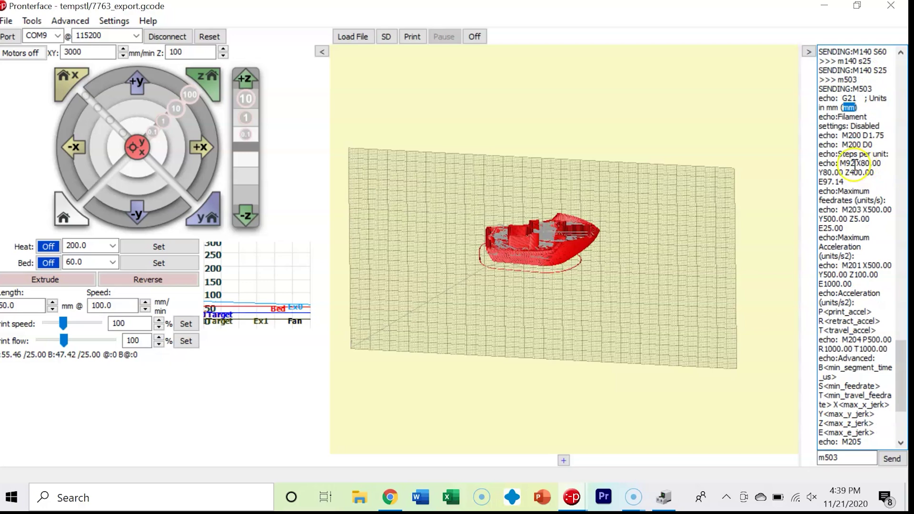
{"action": "scroll", "coordinate": [850, 167], "scroll_direction": "down", "scroll_amount": 1}
{"action": "scroll", "coordinate": [850, 163], "scroll_direction": "down", "scroll_amount": 1}
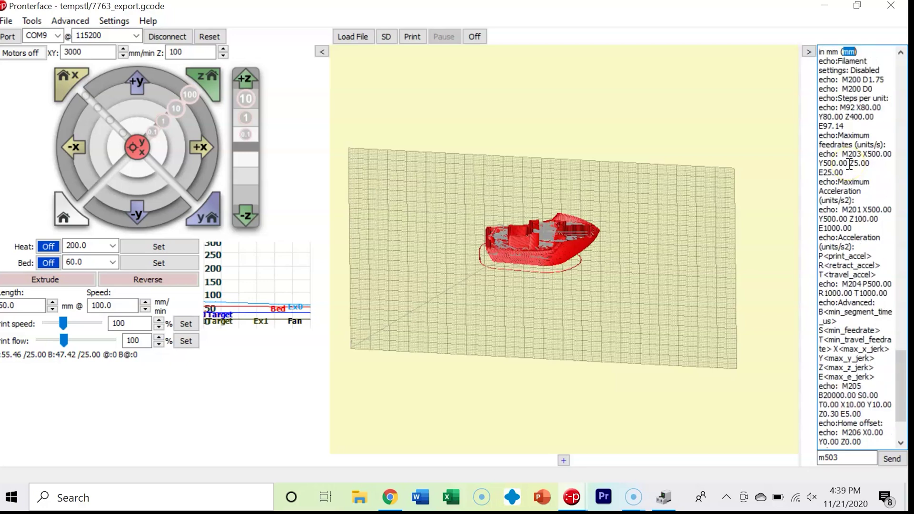
{"action": "scroll", "coordinate": [850, 165], "scroll_direction": "down", "scroll_amount": 1}
{"action": "scroll", "coordinate": [845, 160], "scroll_direction": "down", "scroll_amount": 1}
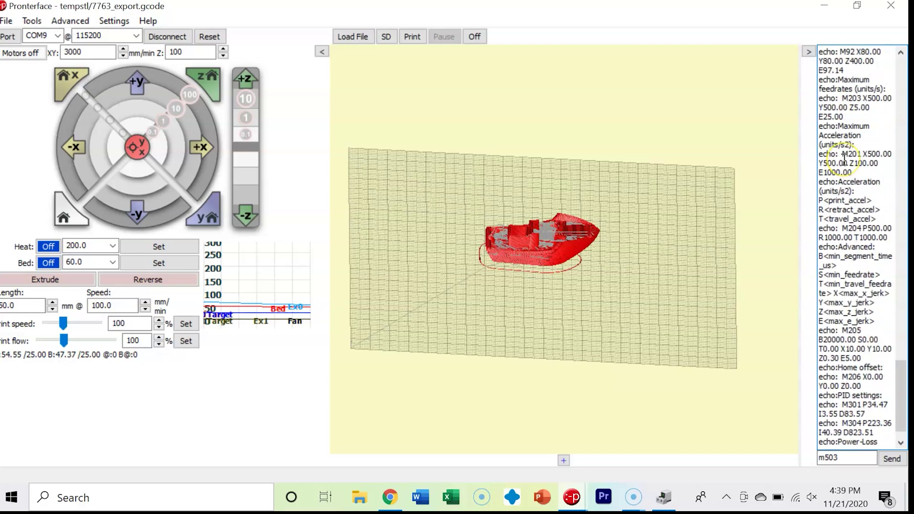
{"action": "scroll", "coordinate": [846, 147], "scroll_direction": "down", "scroll_amount": 1}
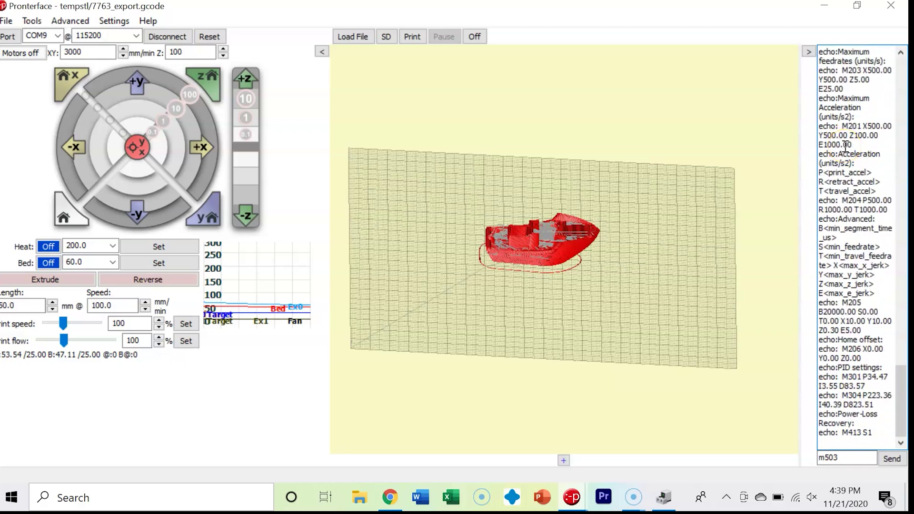
{"action": "left_click", "coordinate": [858, 180]}
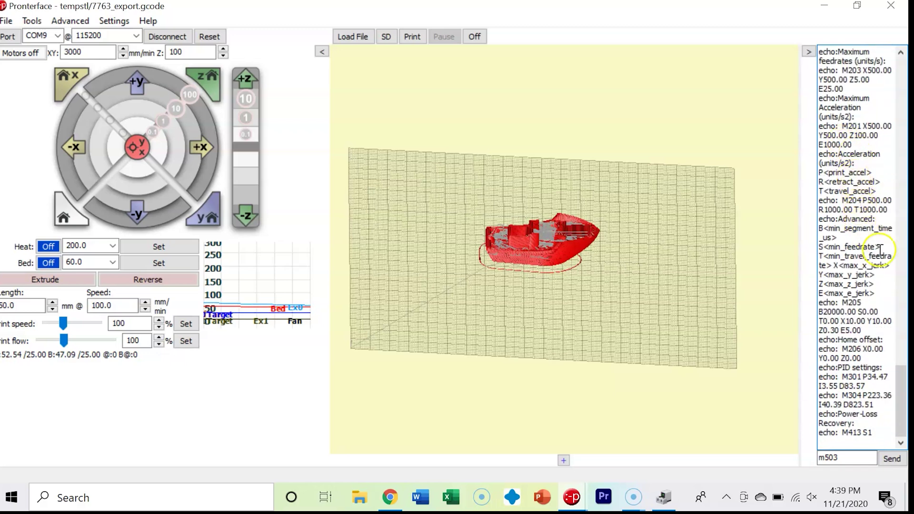